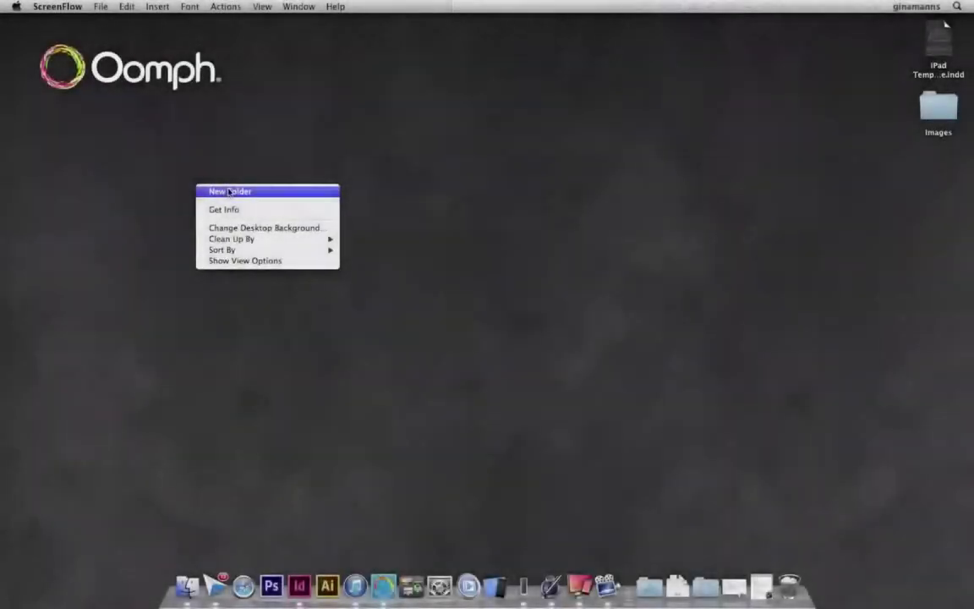
- Create a new folder on the desktop and name it My App
click(229, 193)
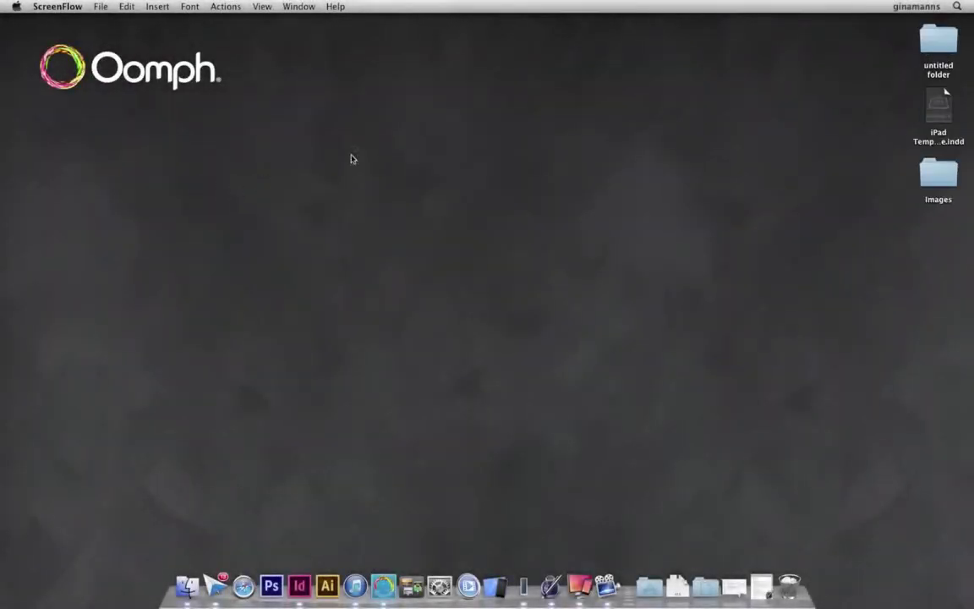
click(937, 75)
double_click(938, 72)
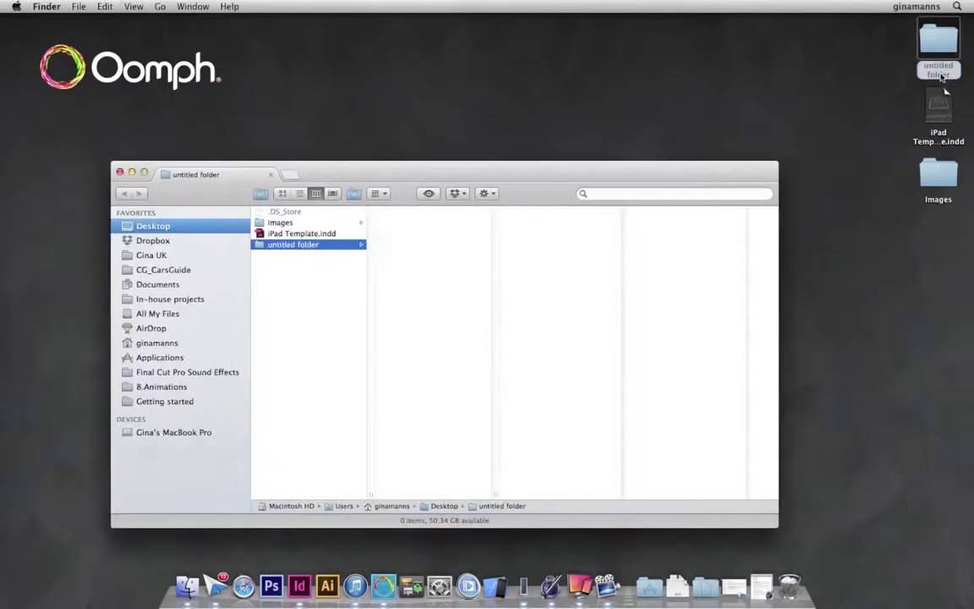
click(313, 246)
text(My App)
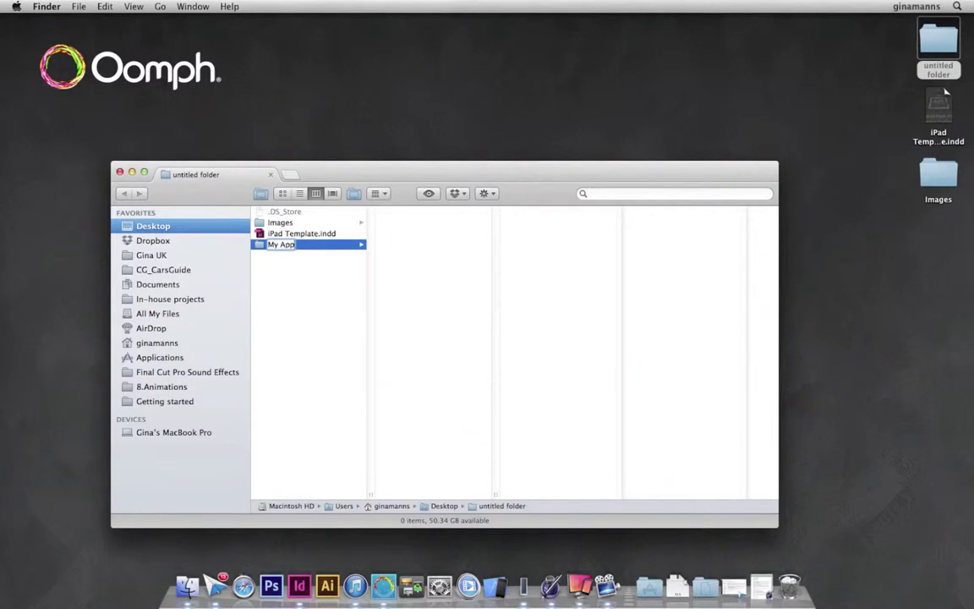
key(Return)
- Add a 30-Introduction subfolder inside My App
right_click(476, 193)
click(495, 201)
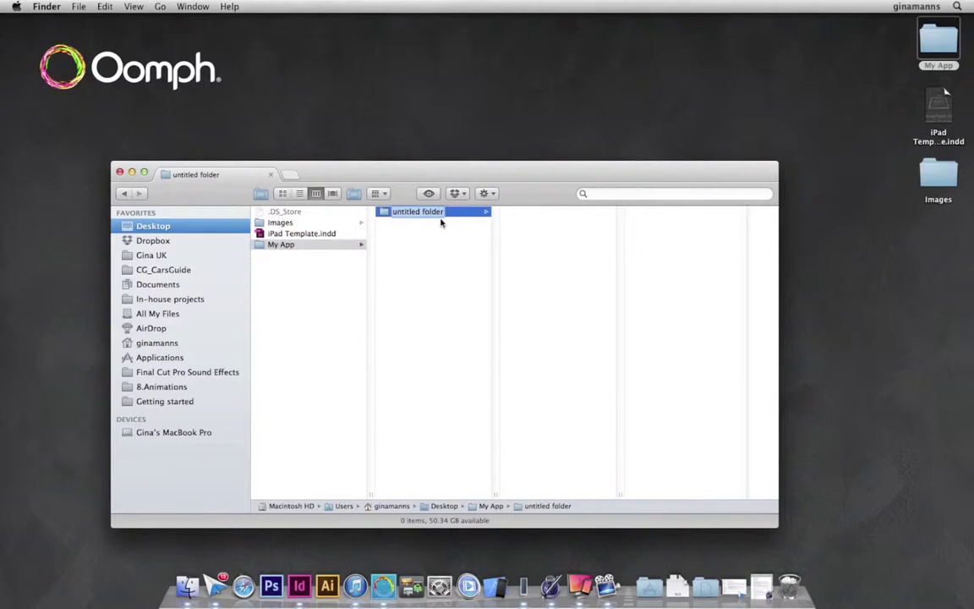
text(30-0)
text(ntrodu)
text(ction)
key(Return)
click(338, 244)
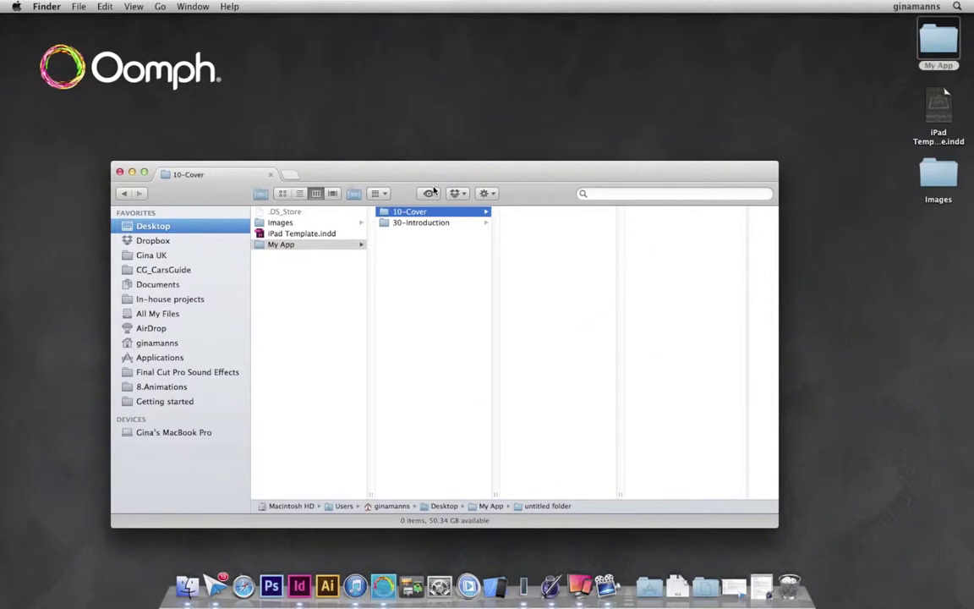
- Switch to InDesign and bring up the Adobe PDF Presets definition dialog
click(302, 592)
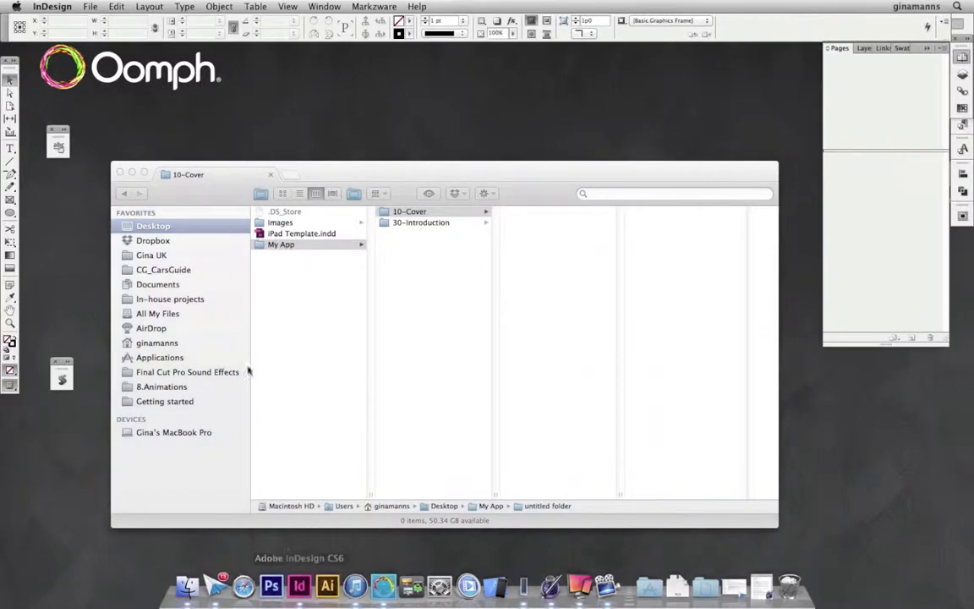
click(90, 6)
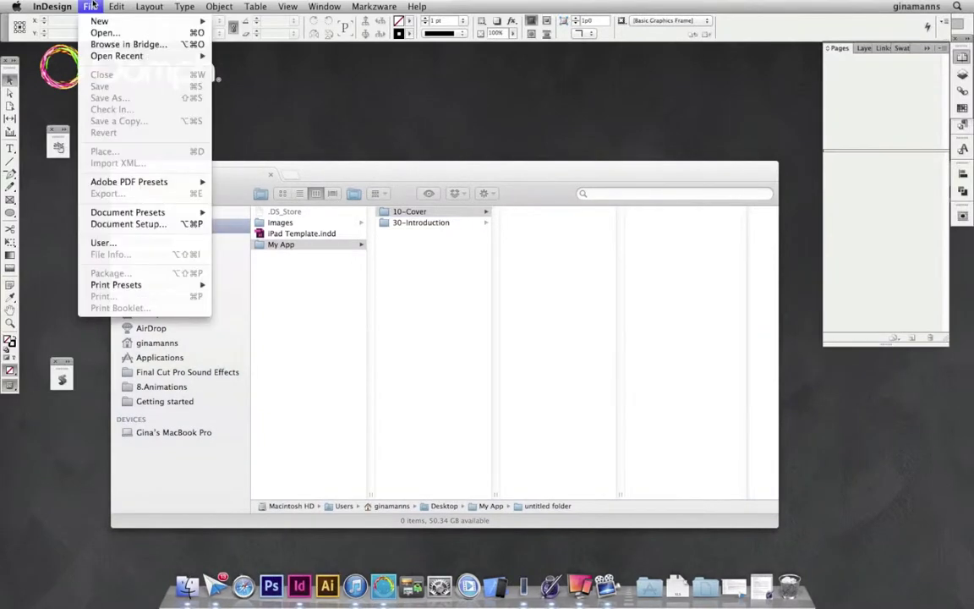
mouse_move(106, 182)
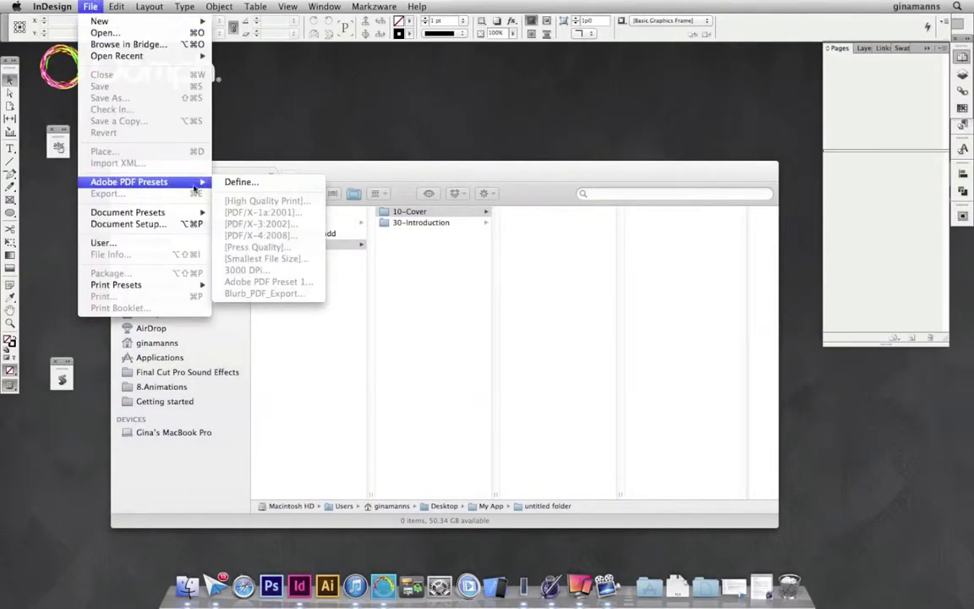
click(240, 183)
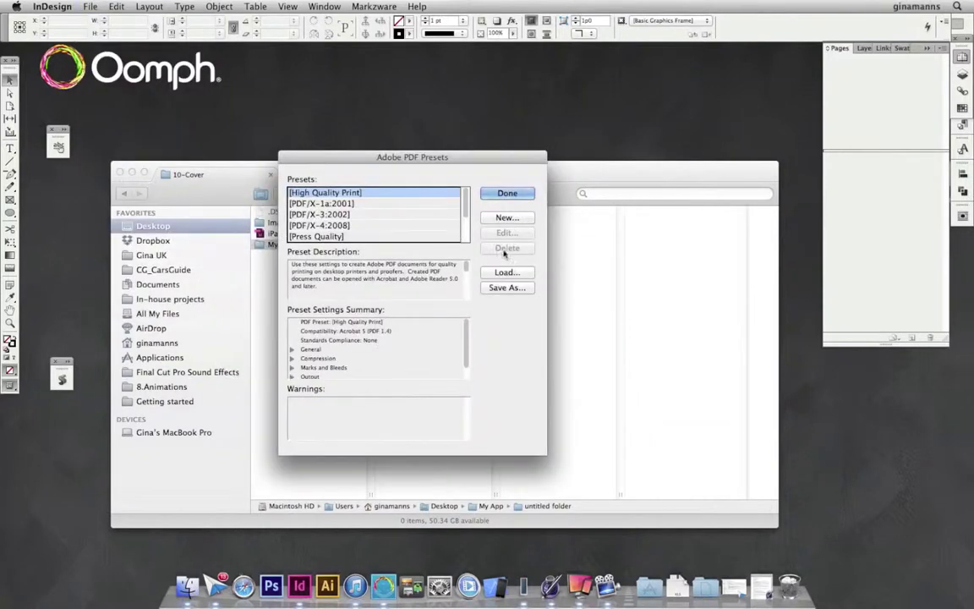
- Start a new PDF preset named Oomph with Hyperlinks included
click(507, 217)
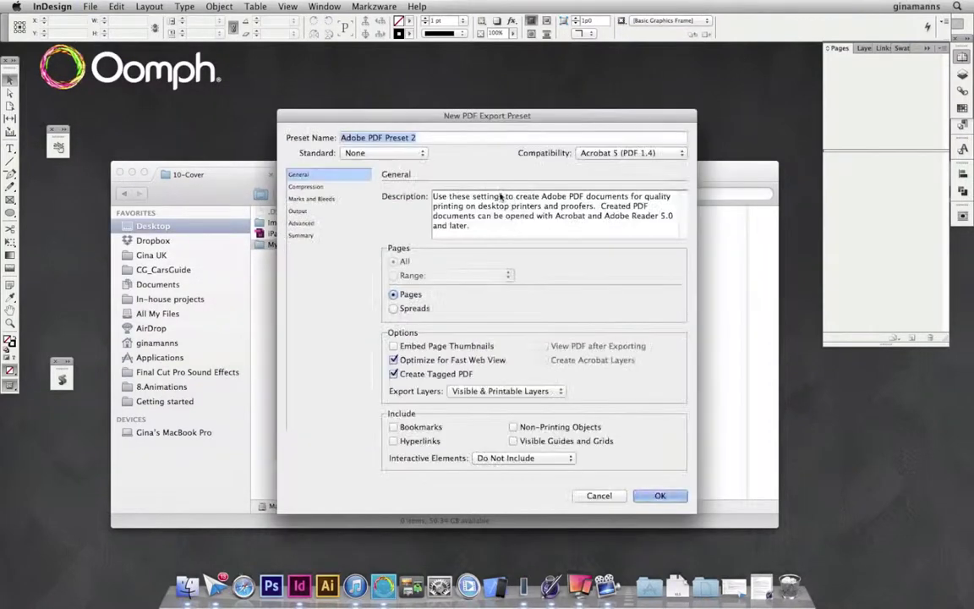
text(Oomp)
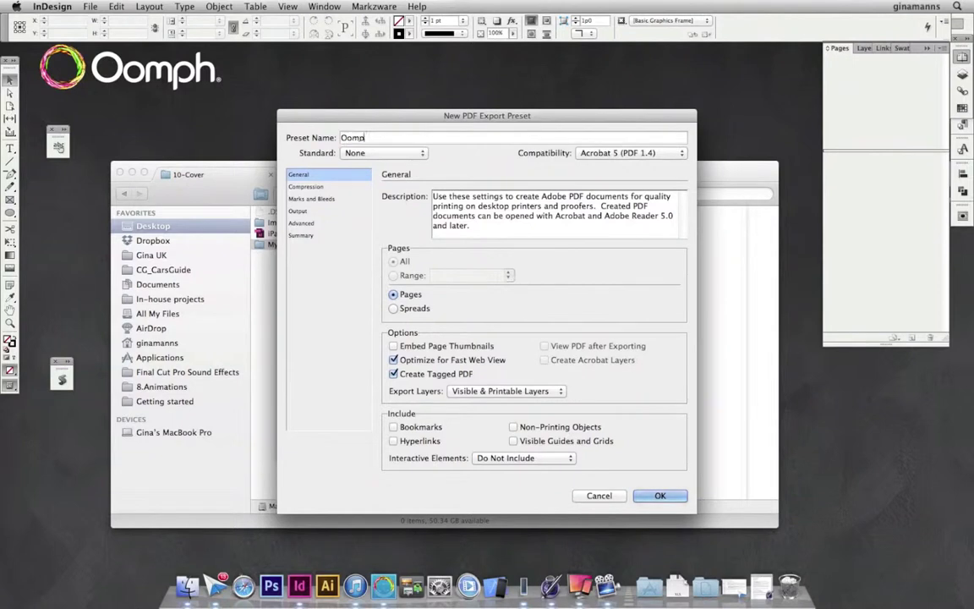
text(h)
click(395, 441)
click(315, 186)
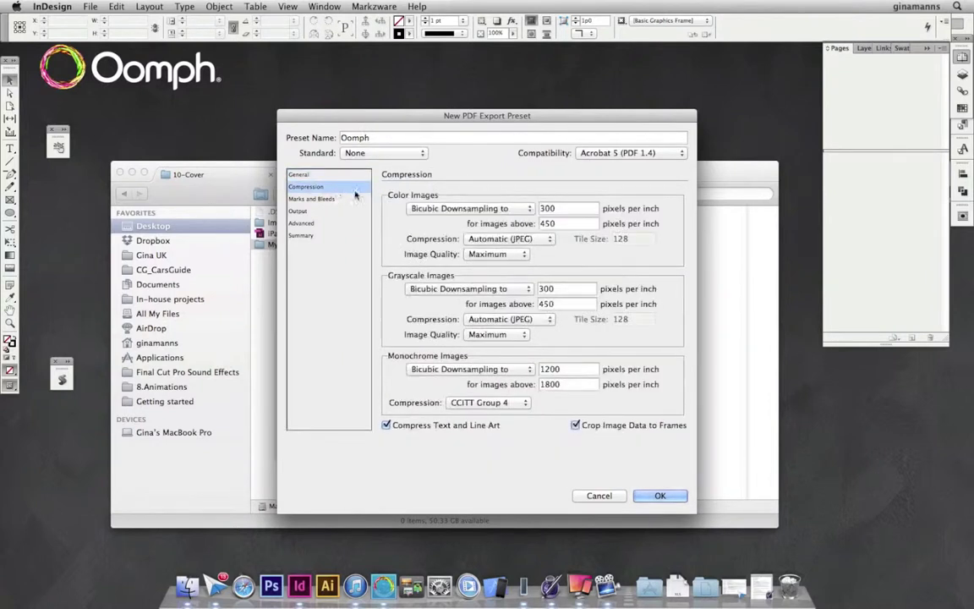
- Downsample colour, grayscale and monochrome images to 132 ppi in the Oomph preset's Compression settings
key(Tab)
text(132)
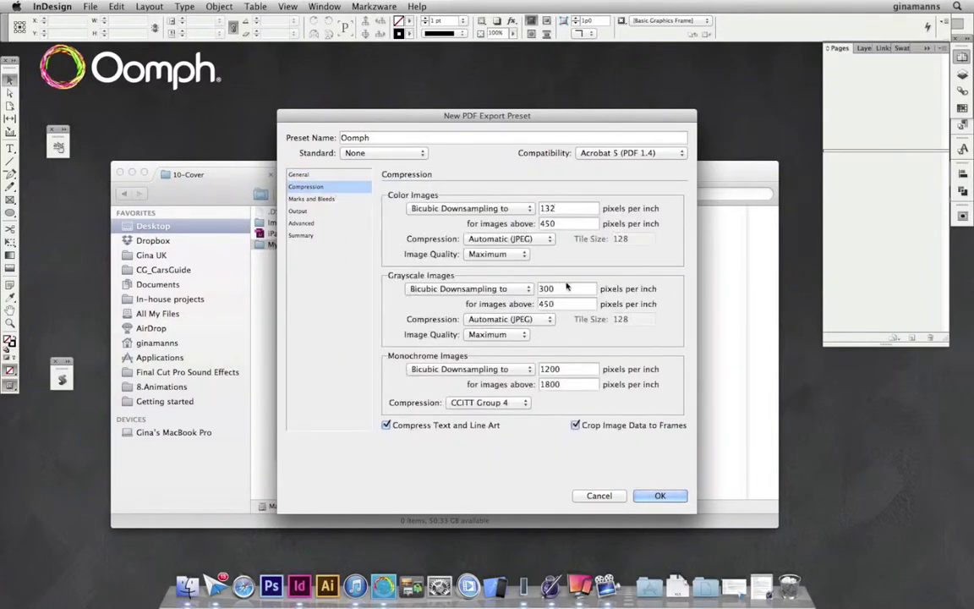
click(556, 288)
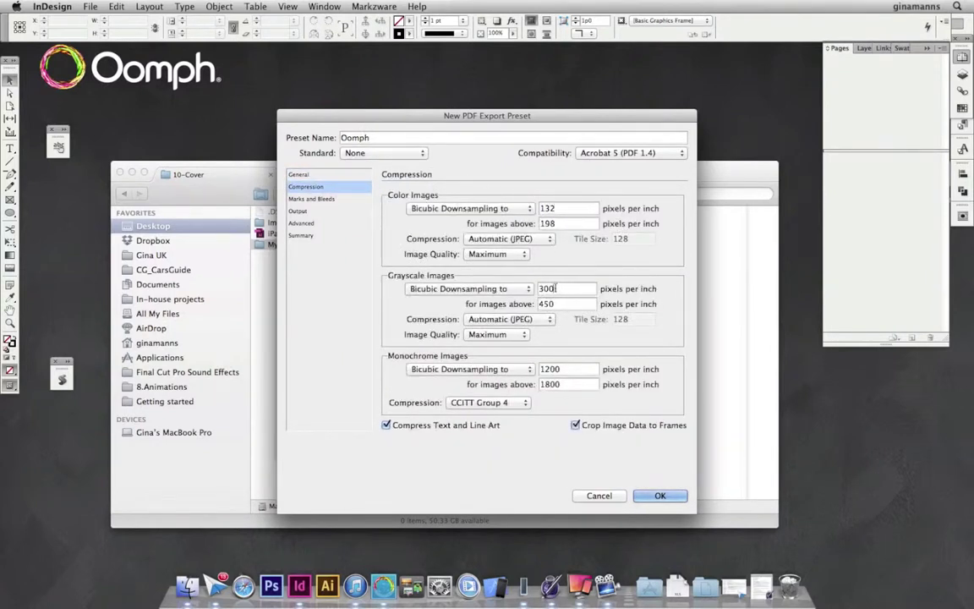
double_click(556, 289)
text(132)
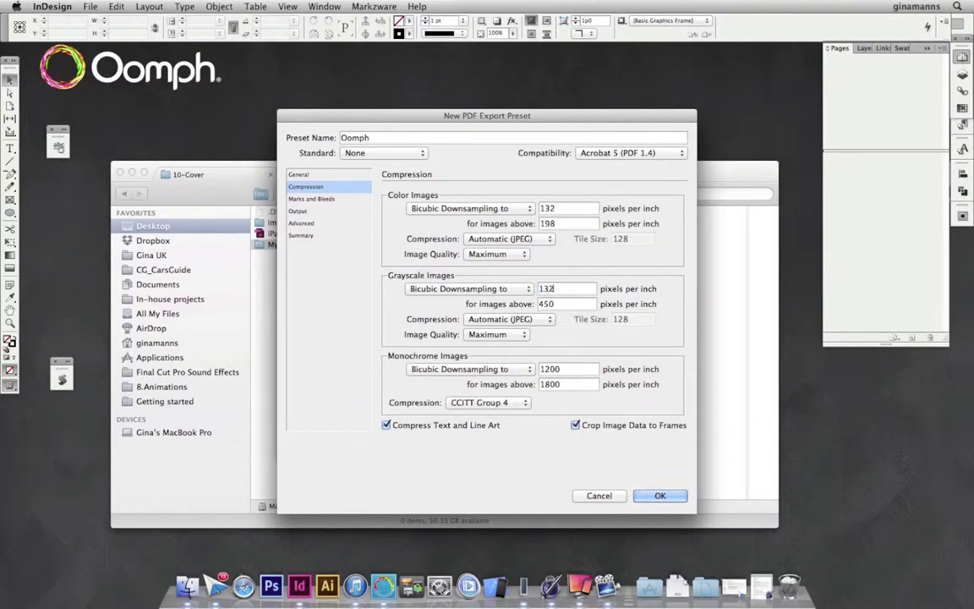
key(Tab)
key(Tab)
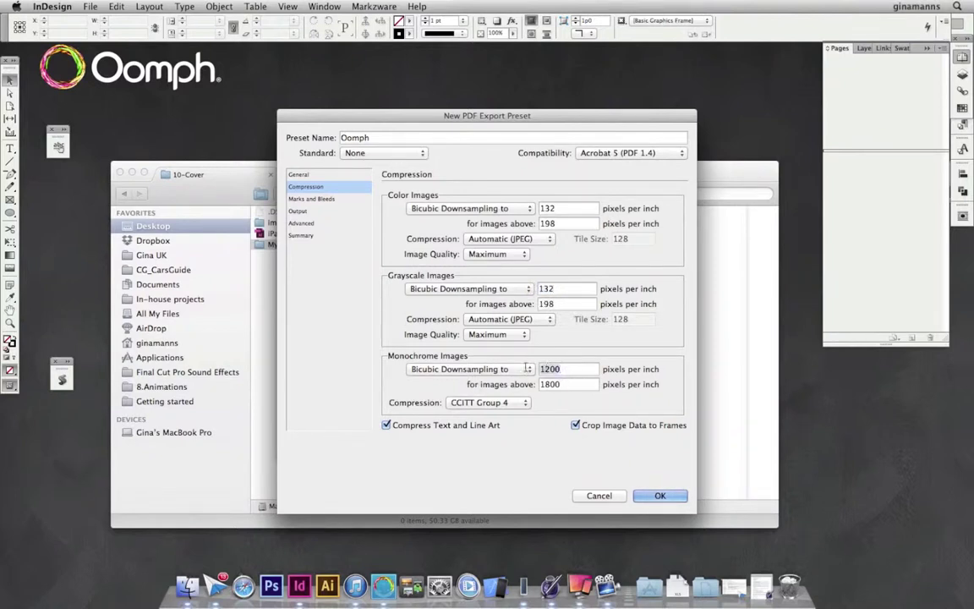
text(132)
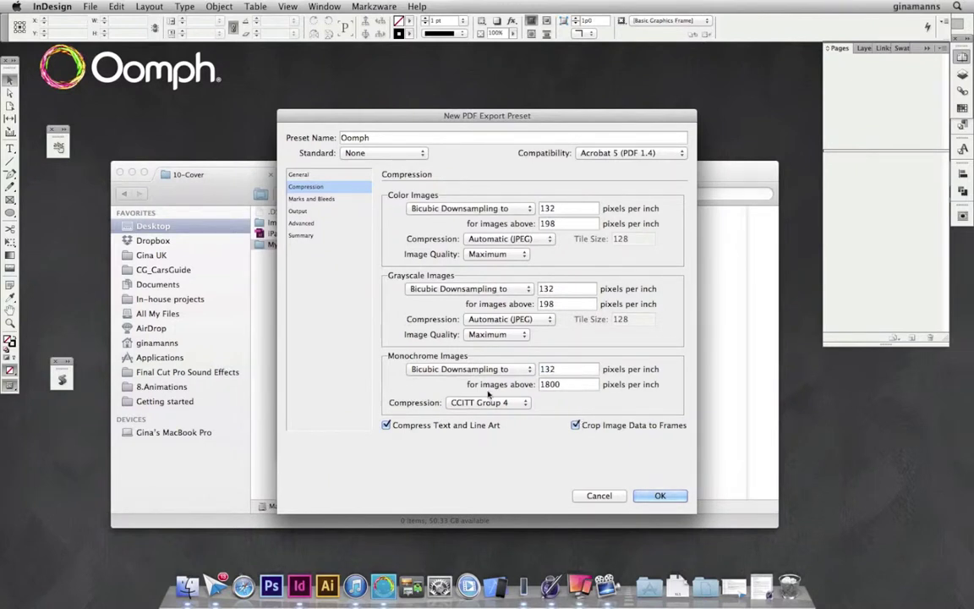
click(324, 212)
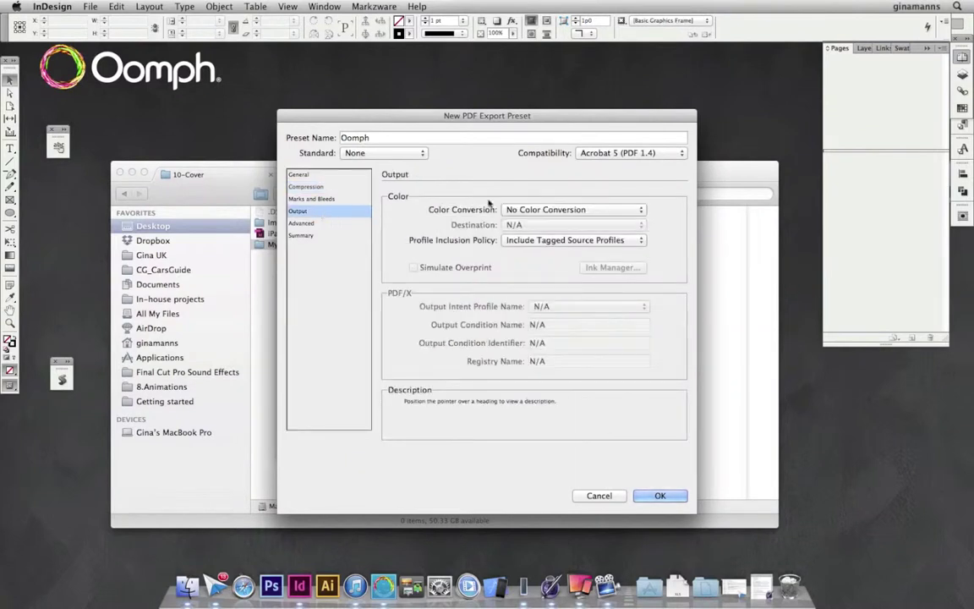
- Convert colours to the sRGB IEC61966-2.1 destination profile, then save the Oomph preset
click(513, 211)
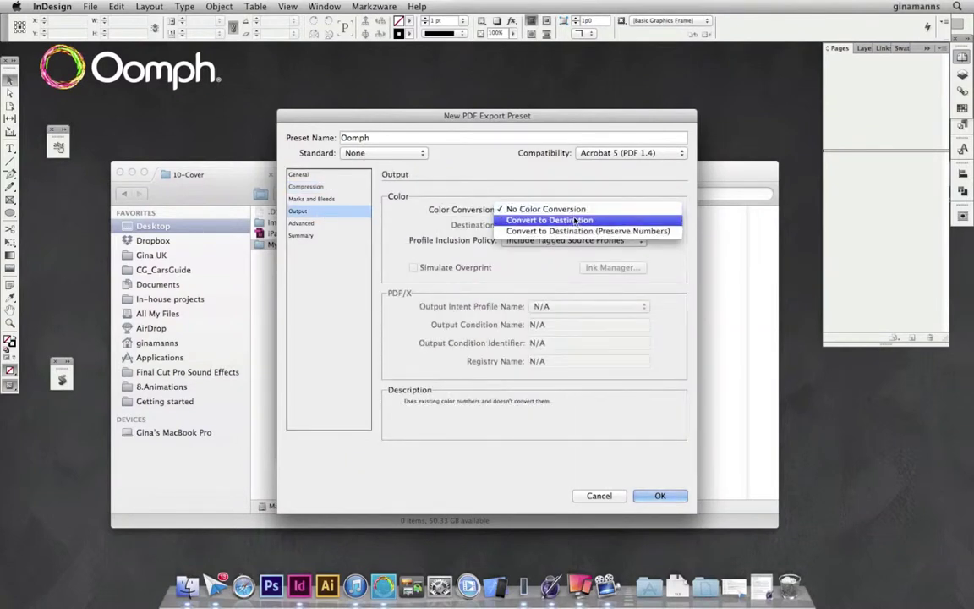
click(574, 219)
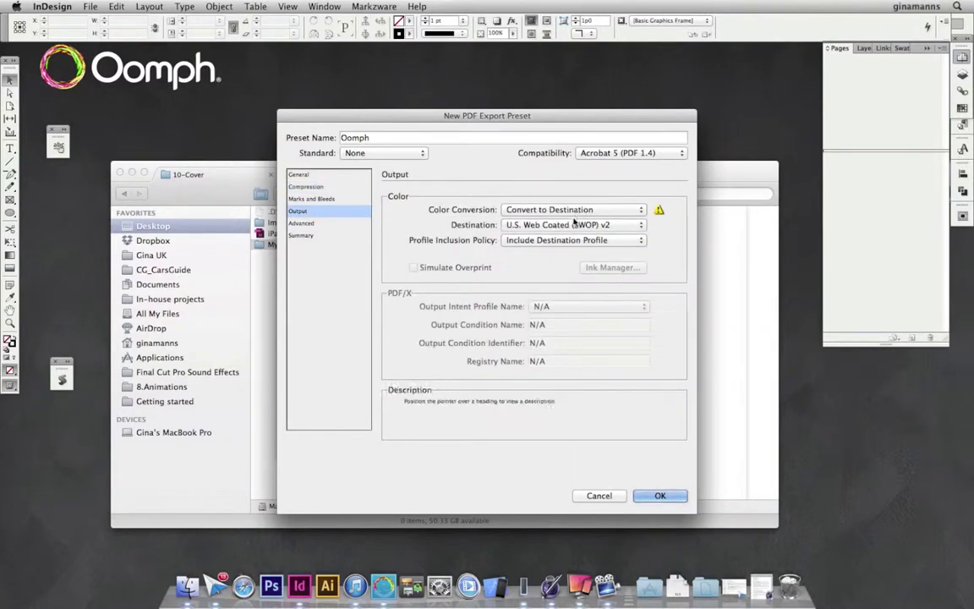
click(572, 225)
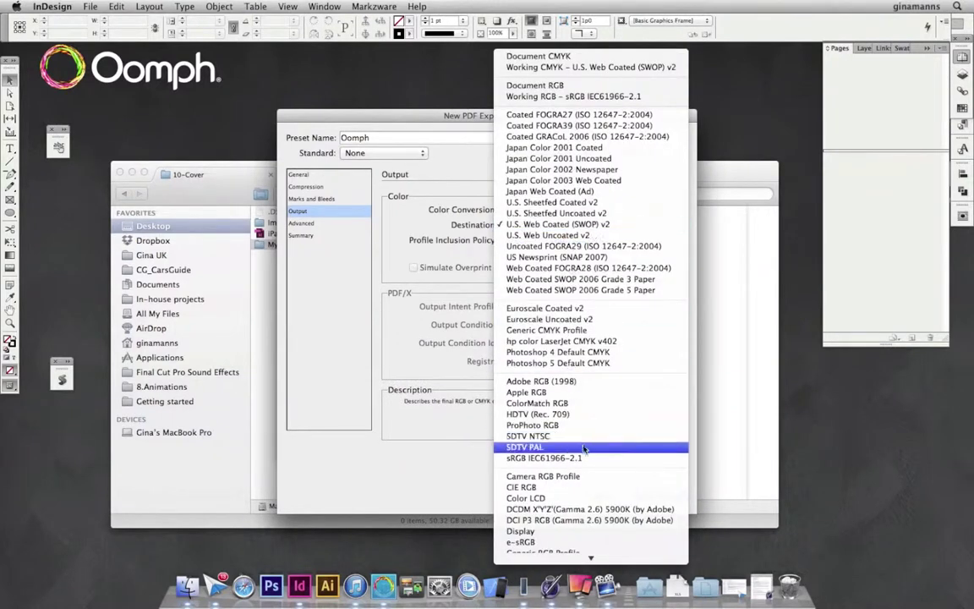
click(541, 458)
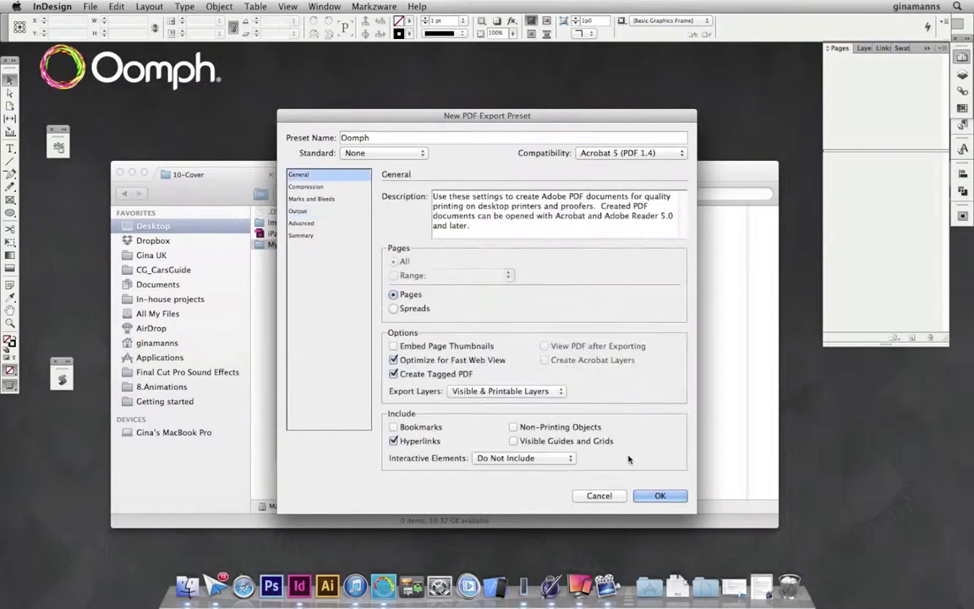
click(660, 496)
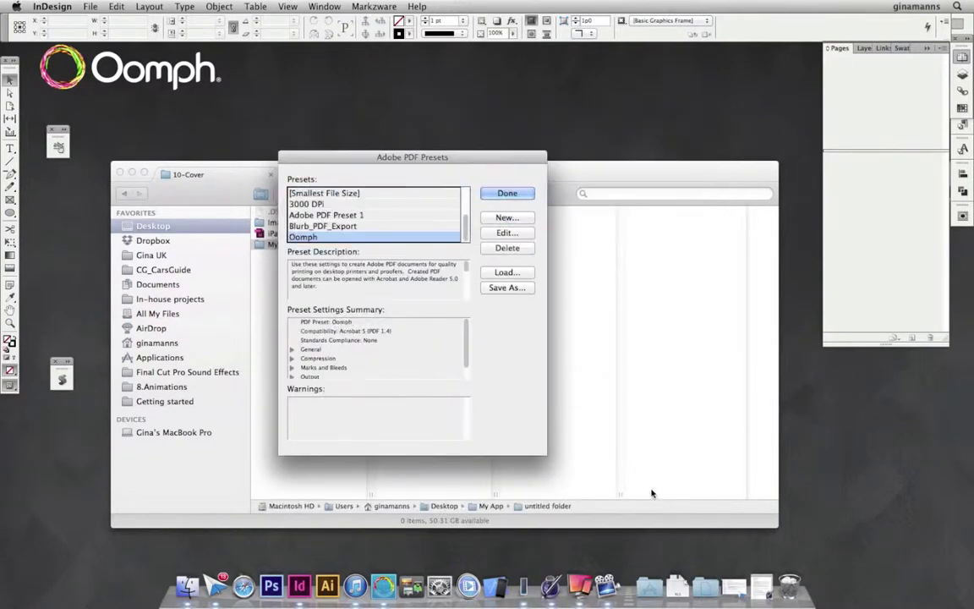
click(507, 192)
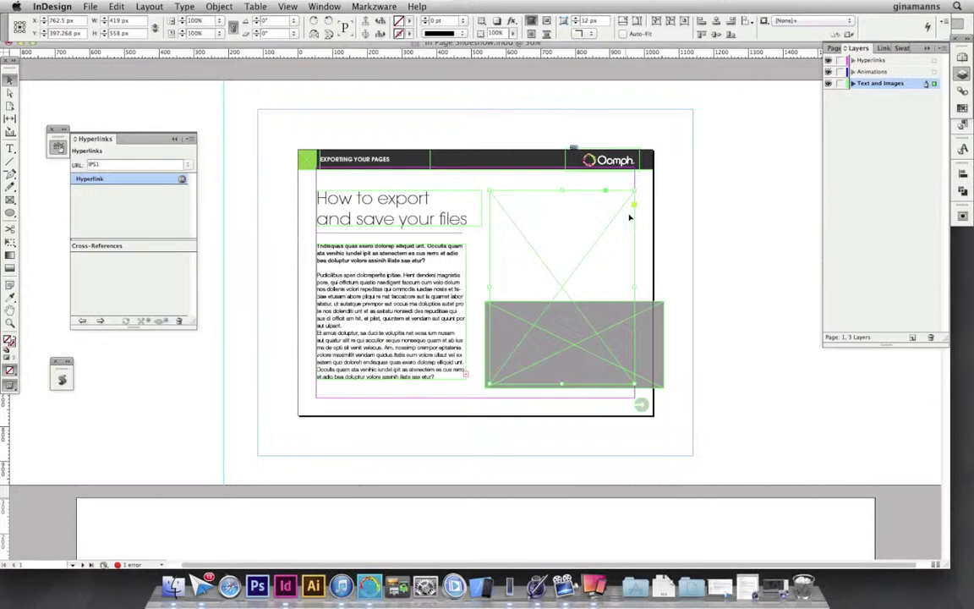
- Move the How to export heading onto the Animations layer and hide that layer
click(359, 196)
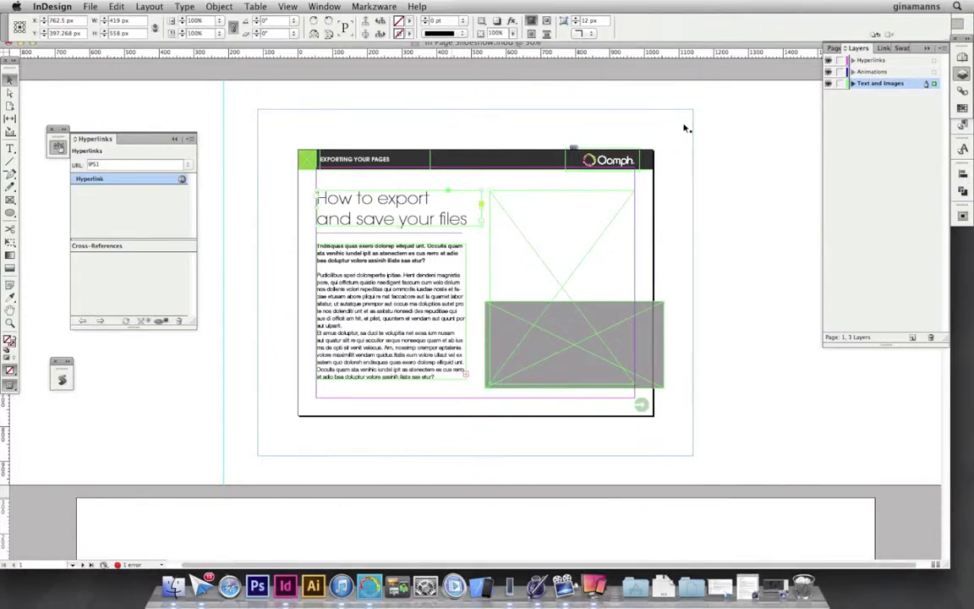
drag(934, 82, 934, 72)
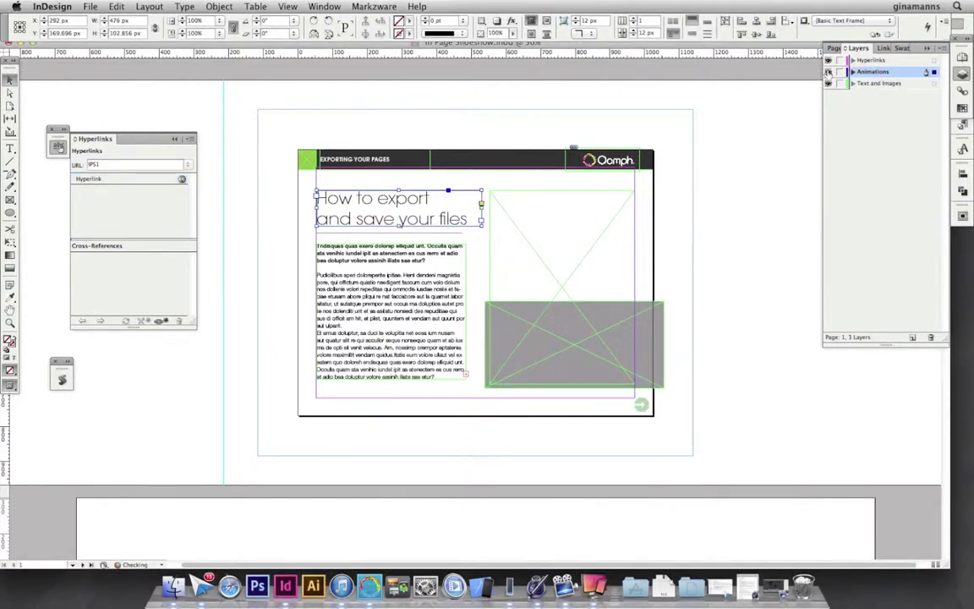
click(828, 73)
click(836, 49)
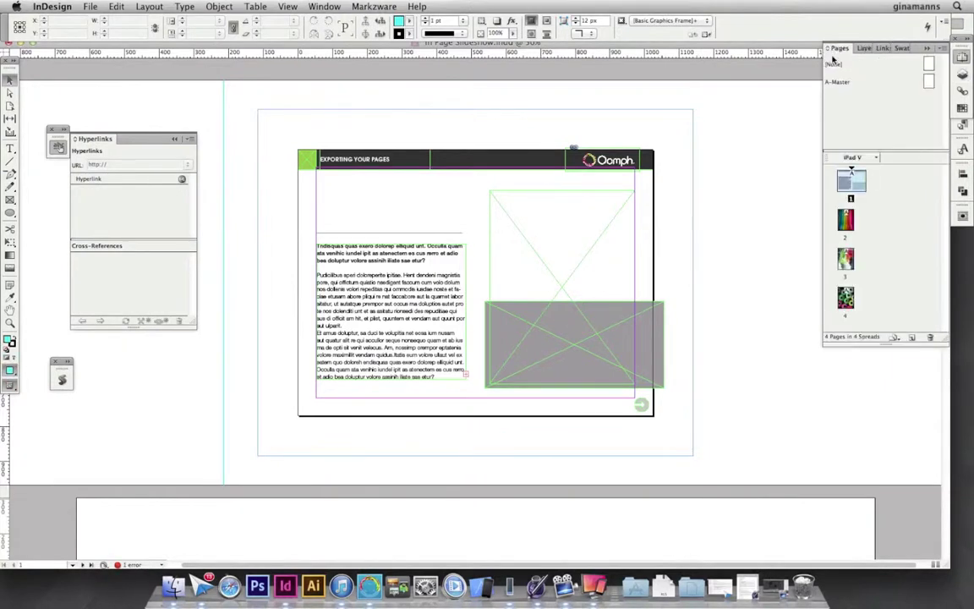
- Preview the page cleanly and start an Oomph PDF export into Desktop/My App/30-Introduction
key(w)
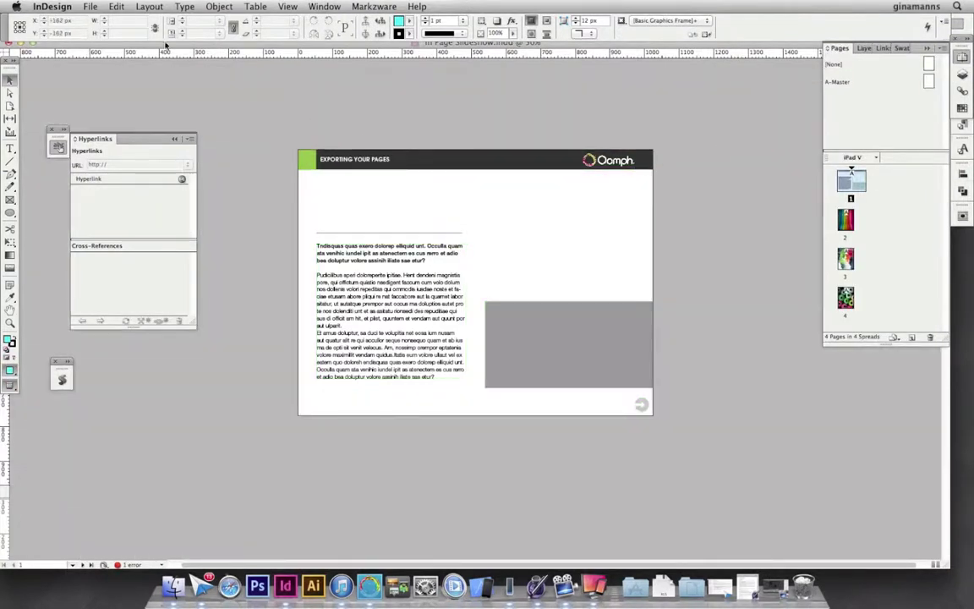
click(89, 6)
mouse_move(144, 181)
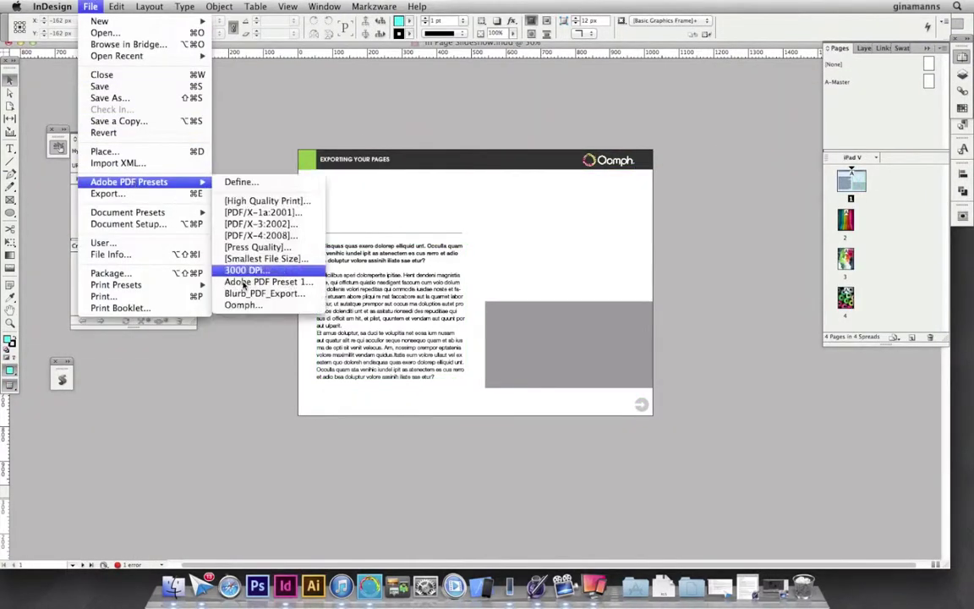
click(241, 304)
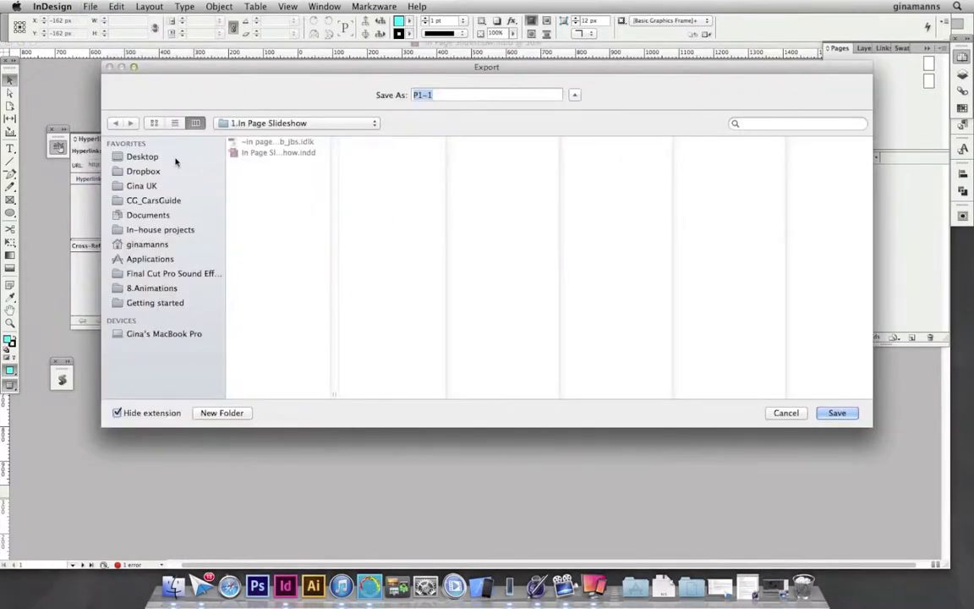
click(176, 159)
click(279, 164)
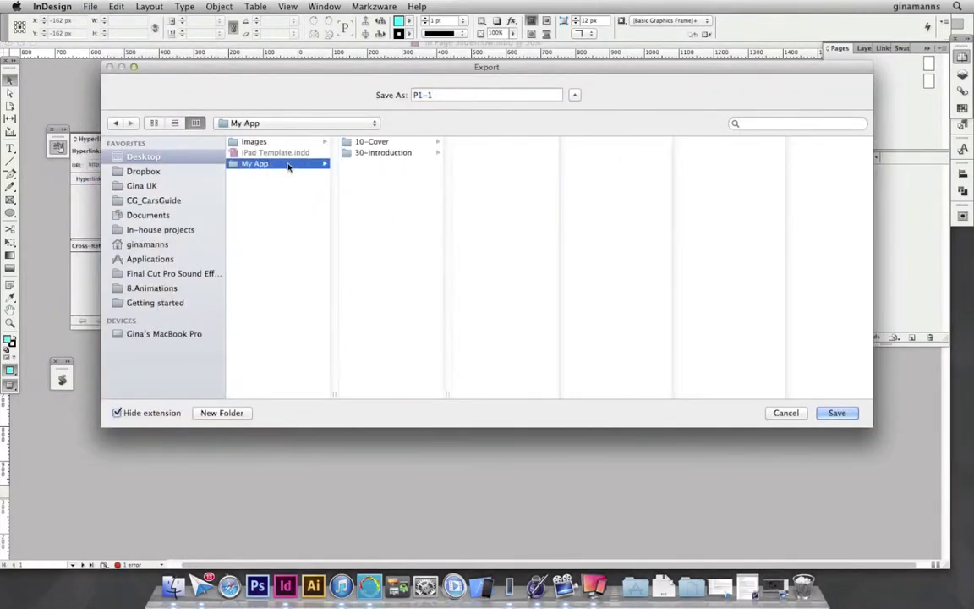
click(385, 152)
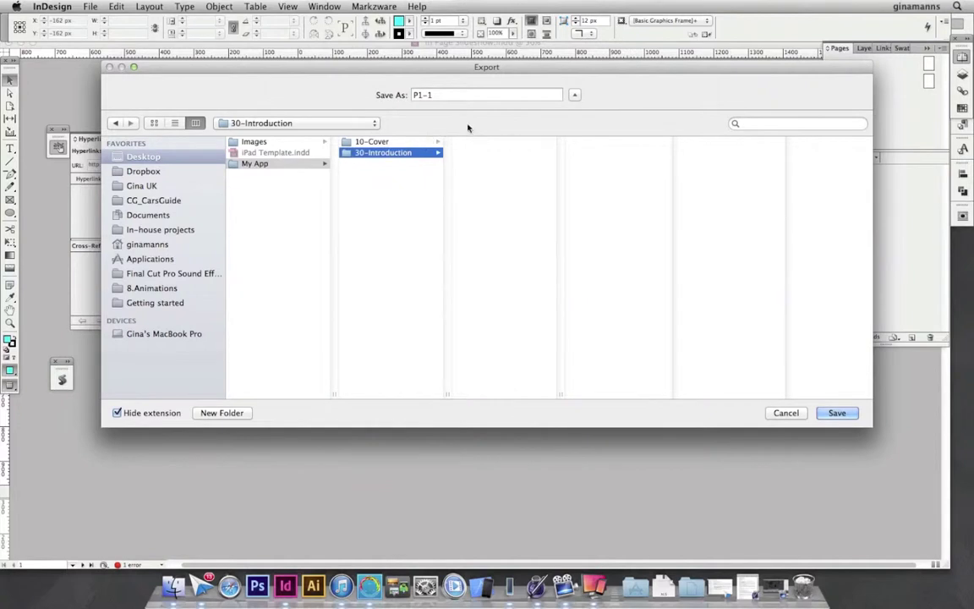
- Name the PDF L1-1 and export page 1 only
click(415, 95)
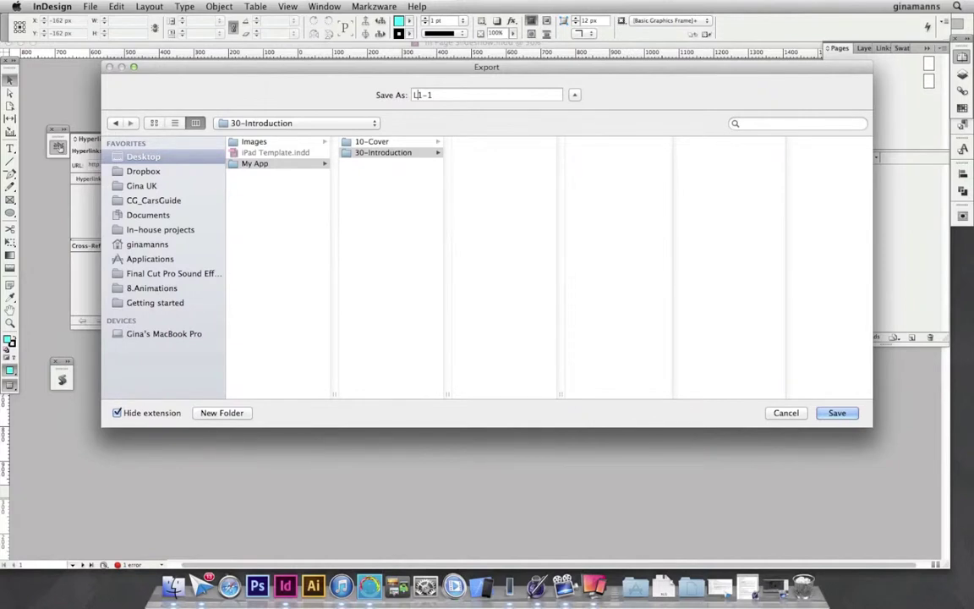
key(Return)
text(1)
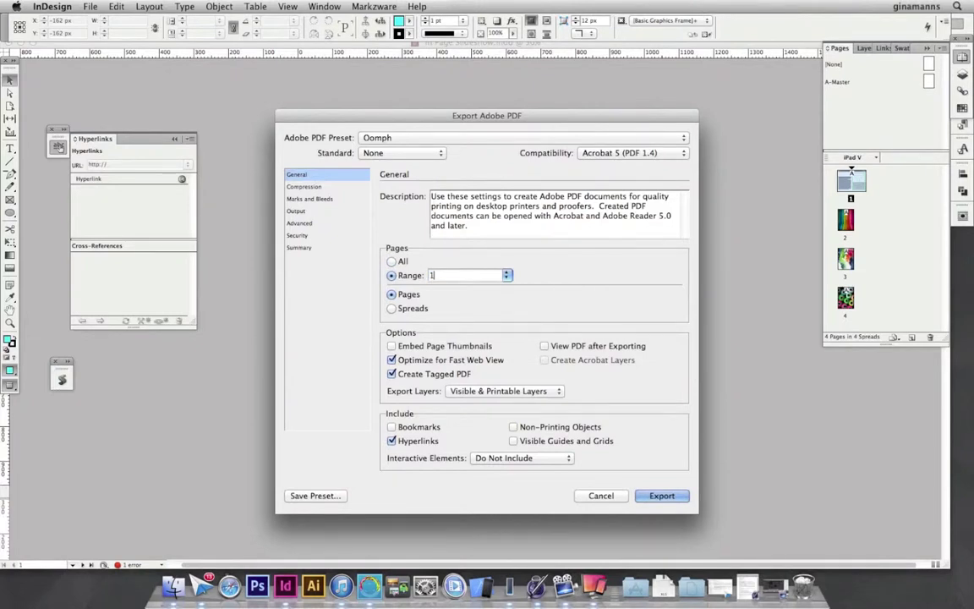
key(Return)
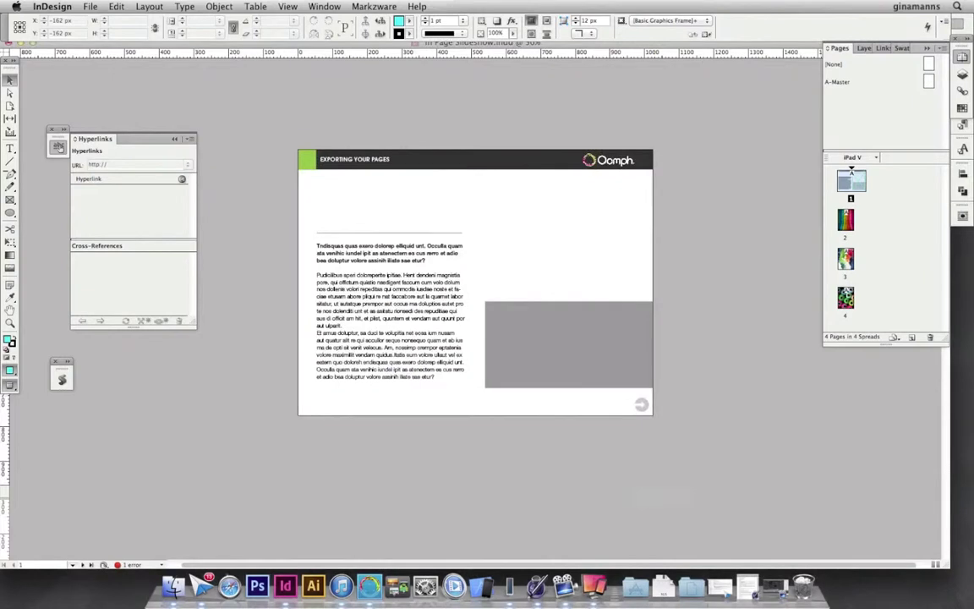
- Hide the Text and Images layer and make the Animations layer visible
click(864, 48)
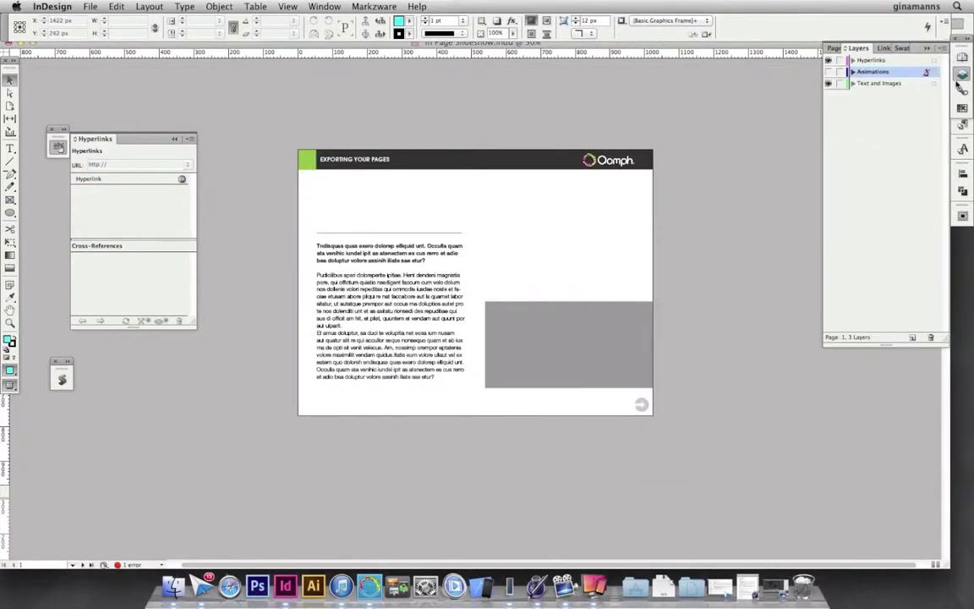
click(829, 83)
click(829, 72)
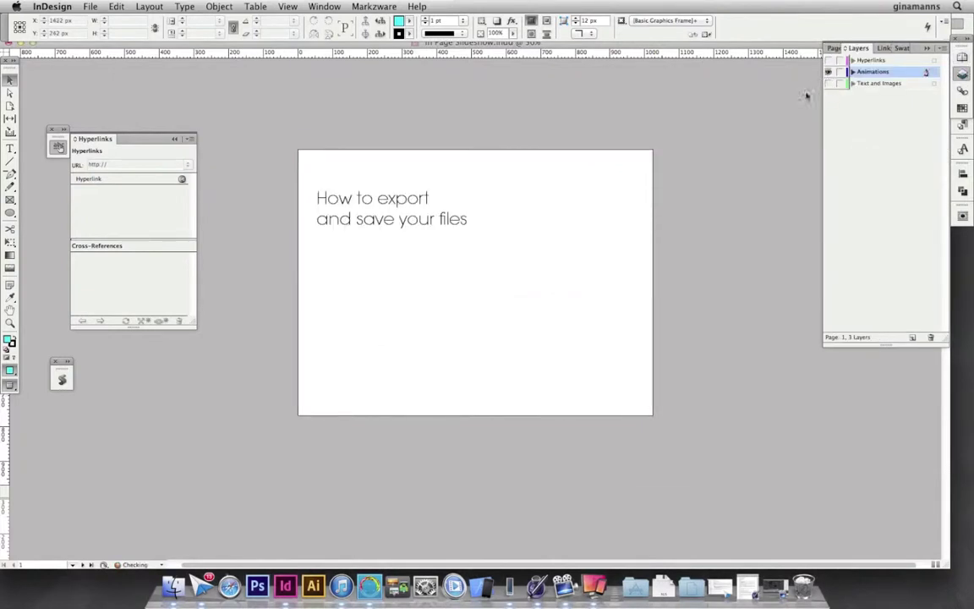
- Export page 1 with the Oomph preset as L1-2-MoveInfromLeft
click(89, 6)
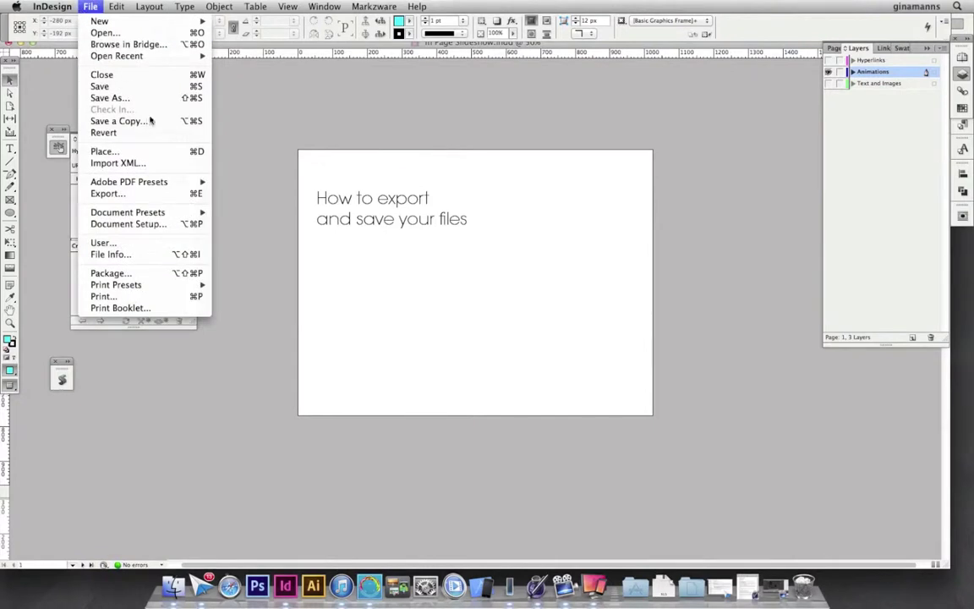
mouse_move(158, 182)
click(272, 308)
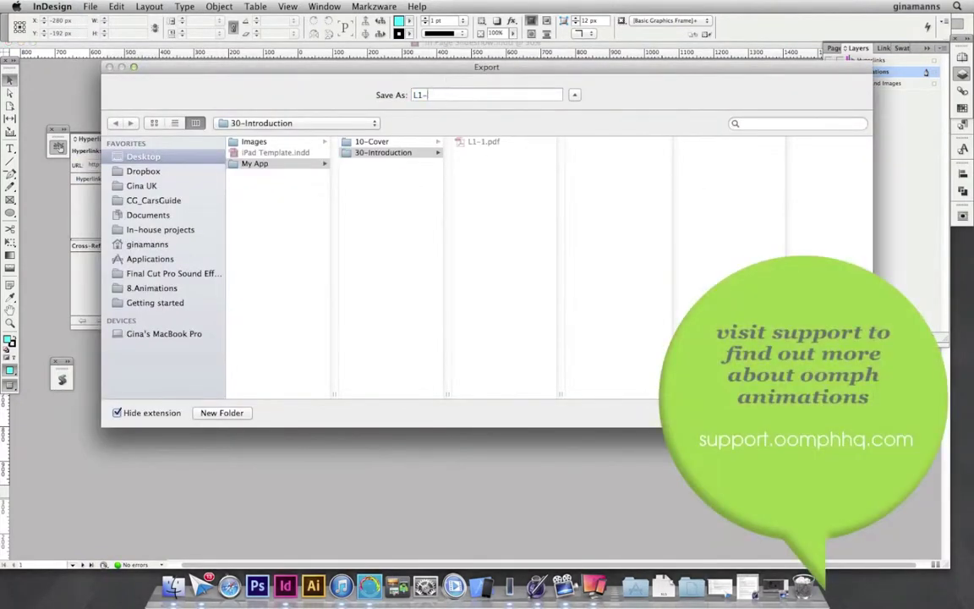
key(BackSpace)
text(2)
text(-)
text(Movel)
text(ntro)
text(Left)
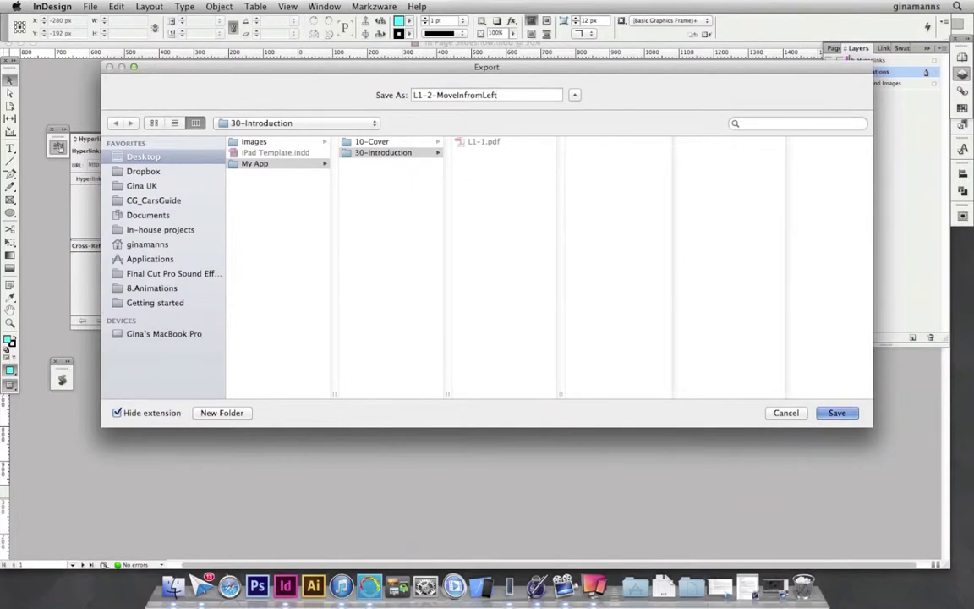
key(Return)
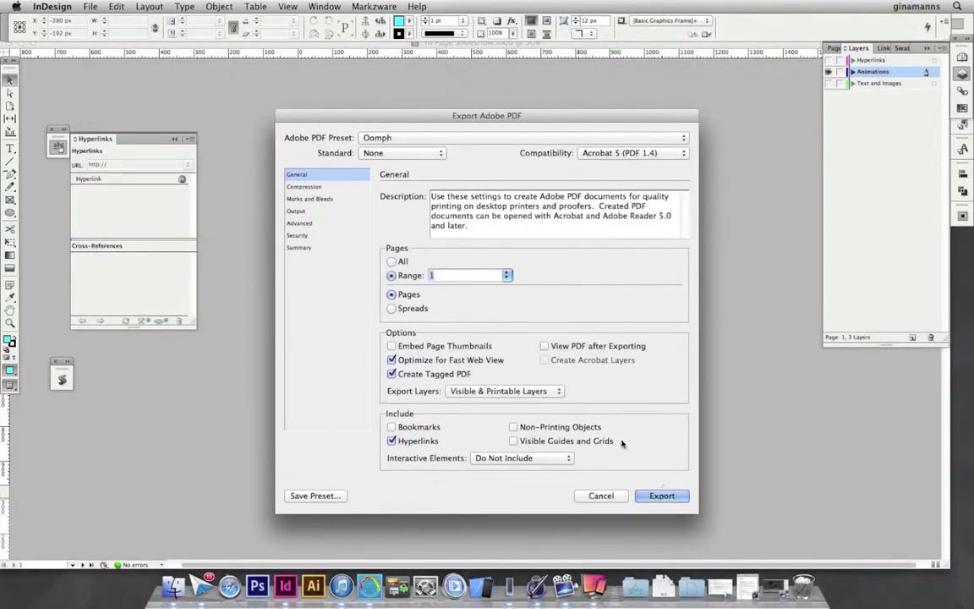
key(Return)
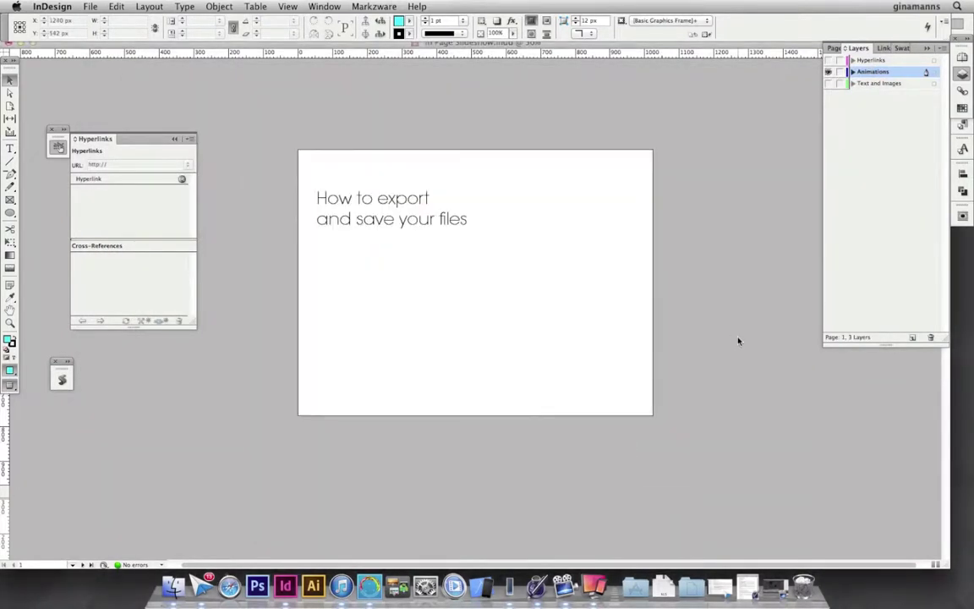
- Turn the Hyperlinks and Text and Images layers back on and go to pages 2–4
drag(829, 83, 828, 60)
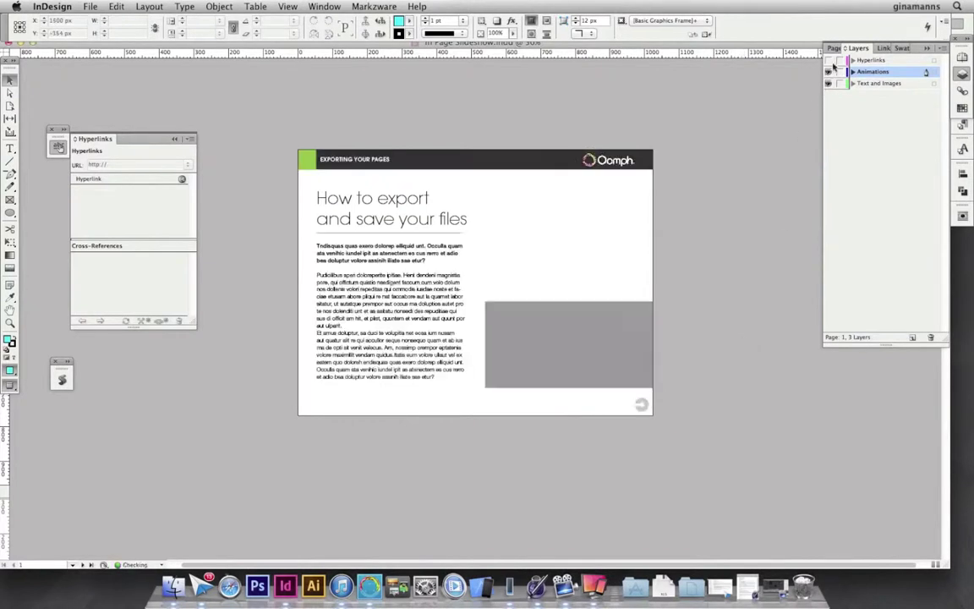
click(835, 48)
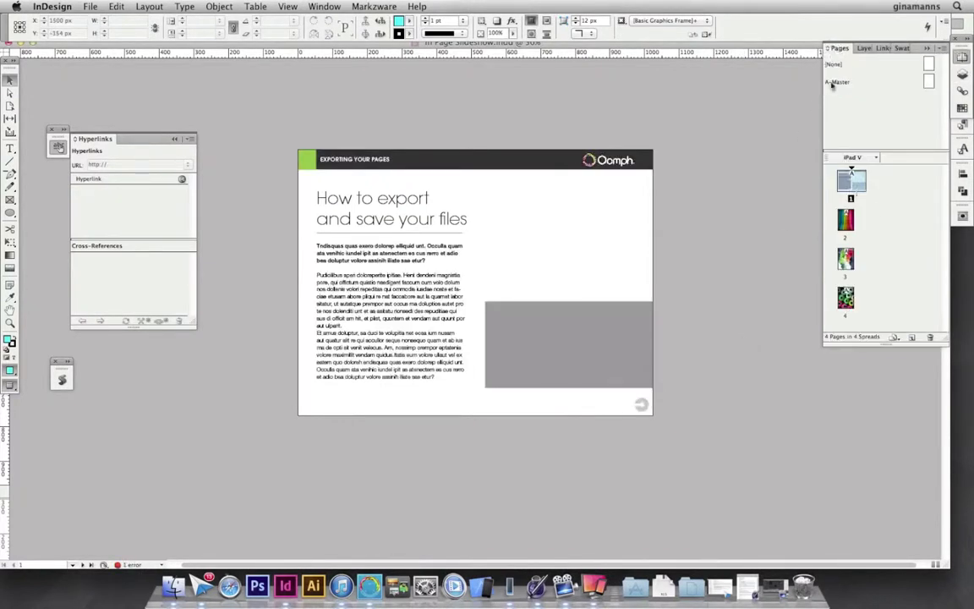
double_click(846, 219)
key(shift+Page_Down)
key(shift+Page_Down)
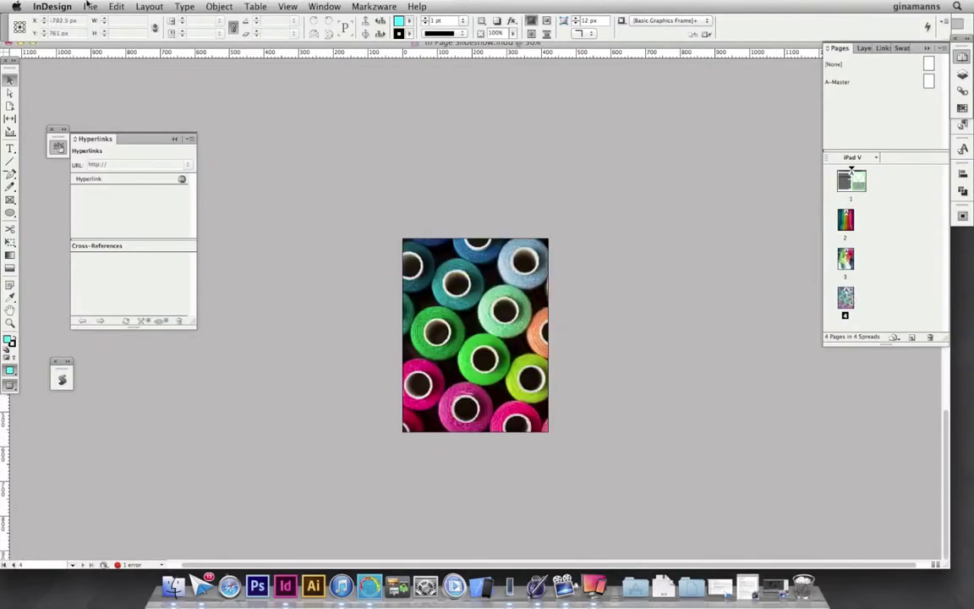
- Start an Oomph PDF export and create a new IPS1 folder inside 30-Introduction
click(90, 6)
mouse_move(153, 182)
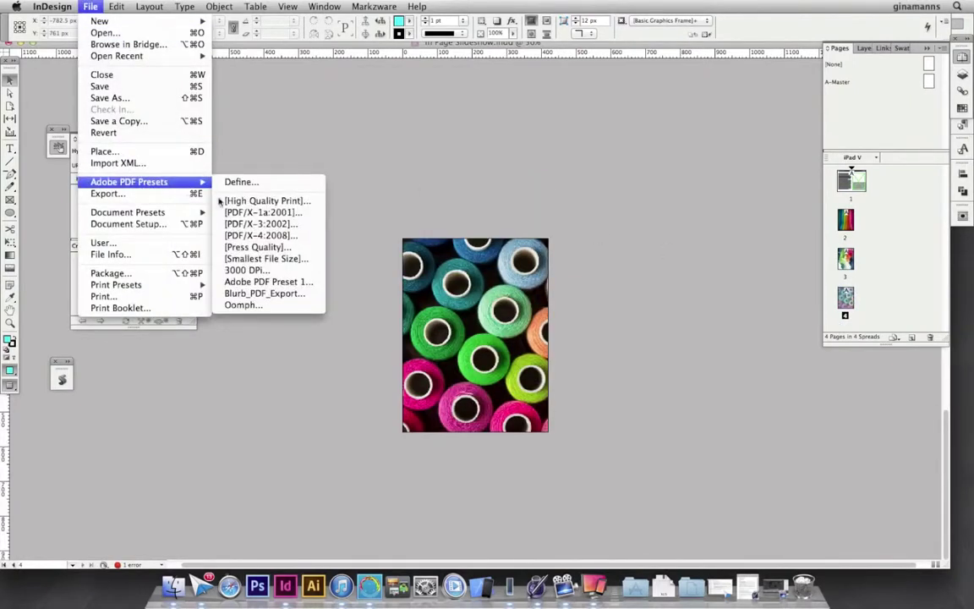
click(269, 306)
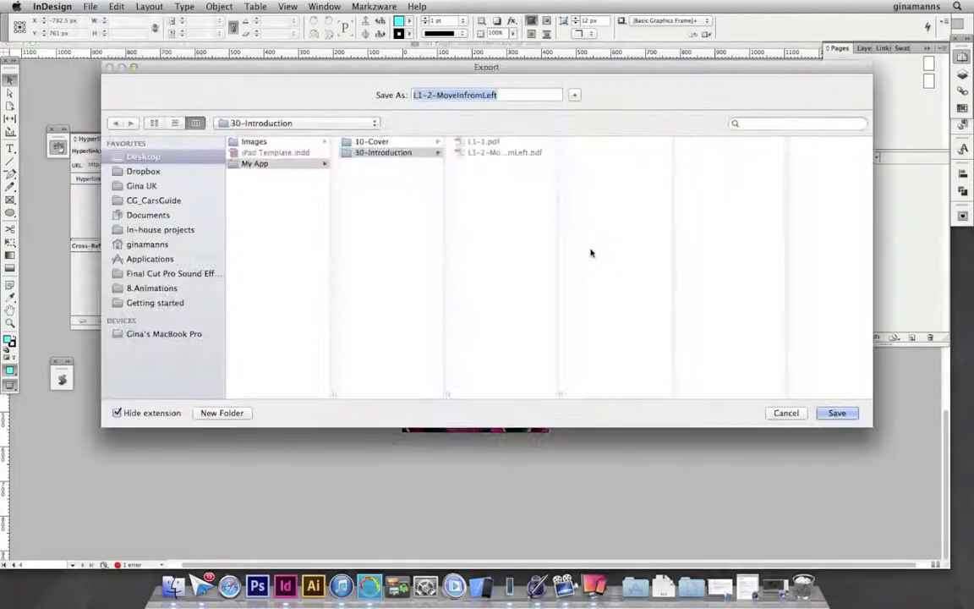
click(227, 412)
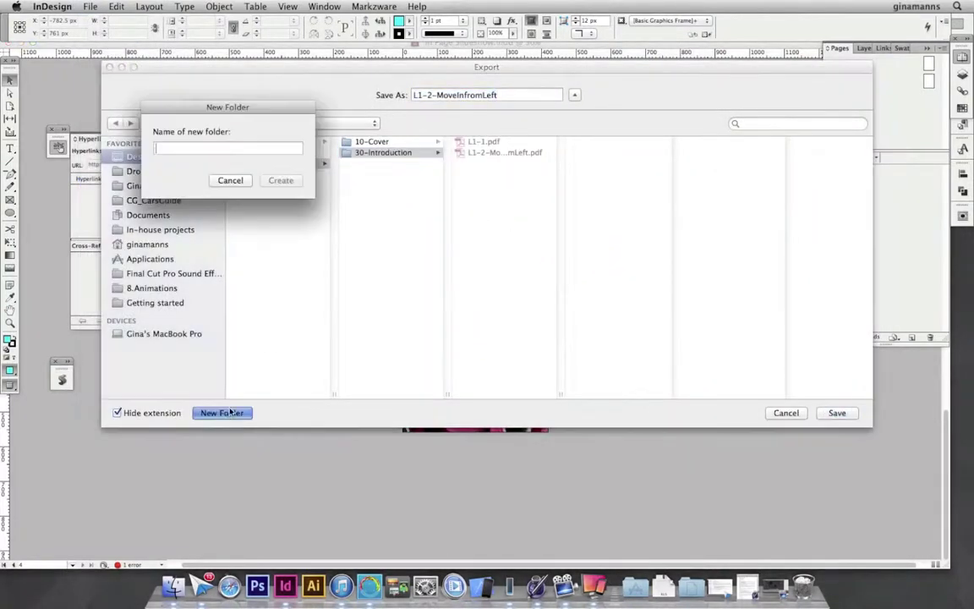
text(IPS1)
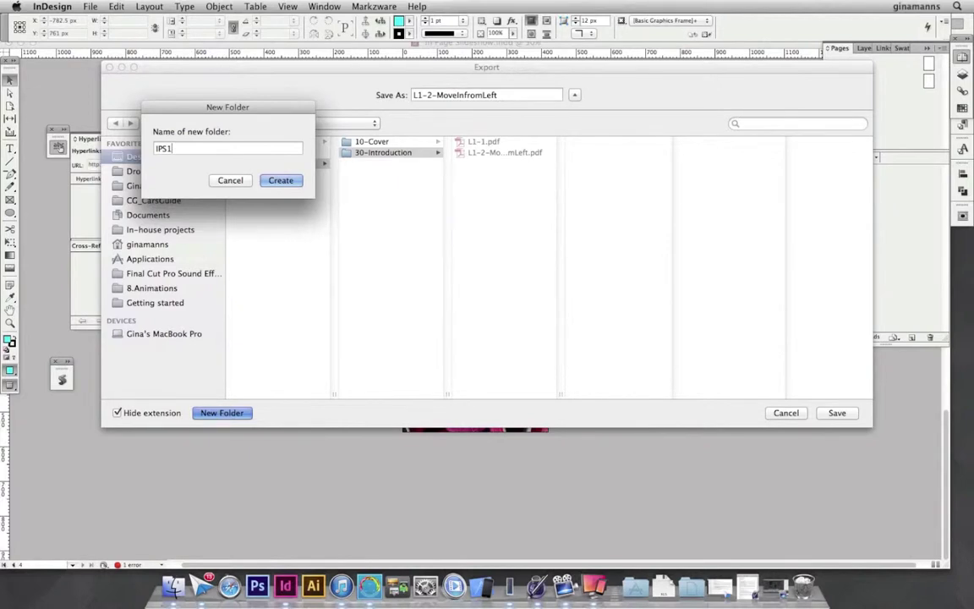
key(Return)
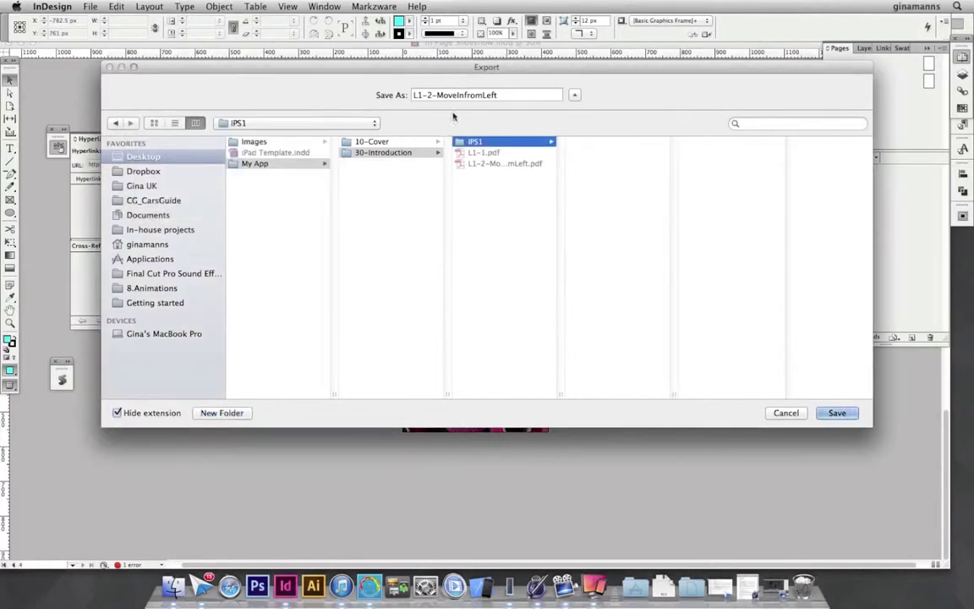
- Name the PDF S1-1 and export pages 2-4
text(S1-1)
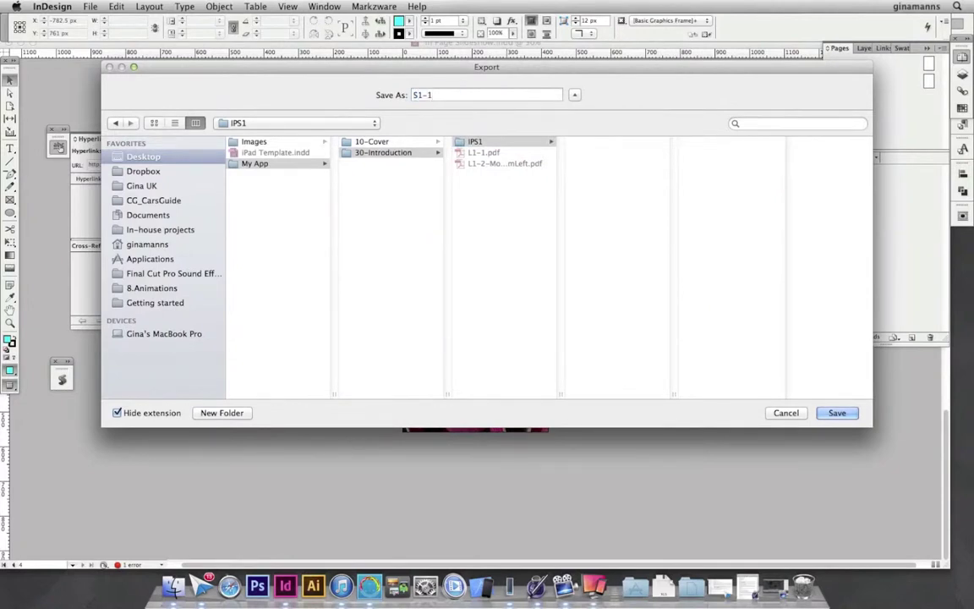
key(Return)
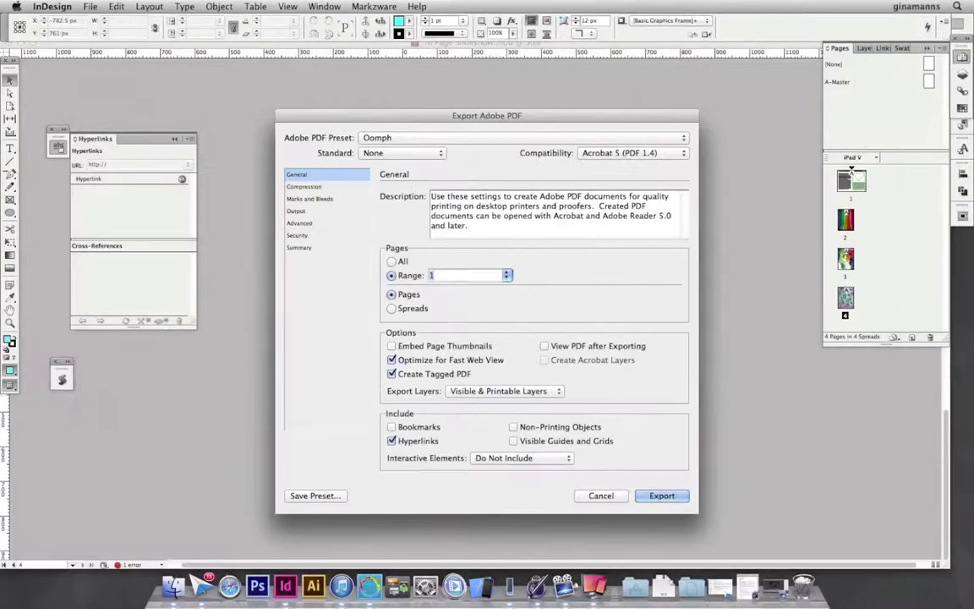
text(-4)
key(Return)
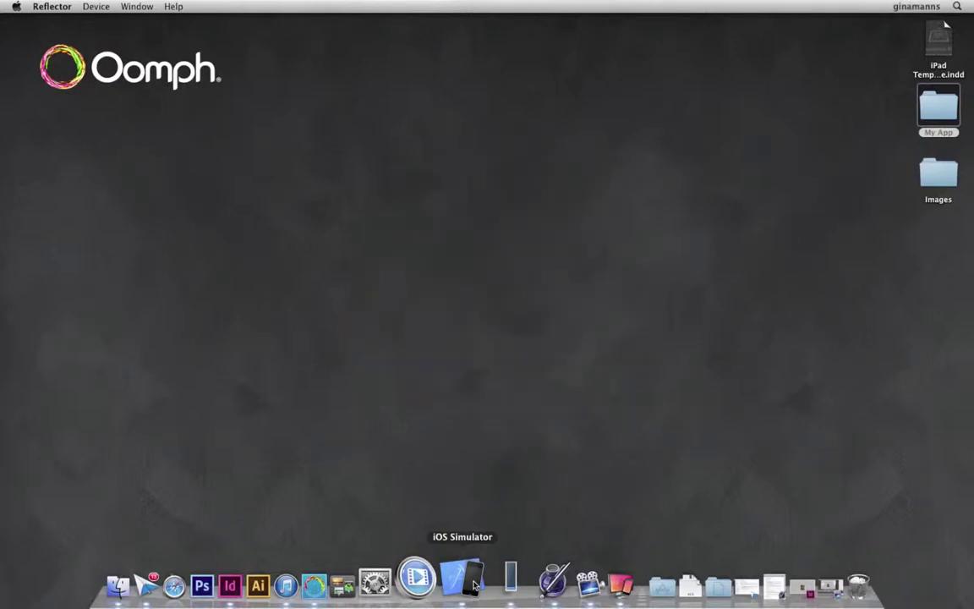
- Set InDesign aside so the desktop with the My App folder is showing
click(475, 584)
- Drop the My App folder onto Oomph Editor and preview it in the iOS Simulator
drag(930, 112, 361, 584)
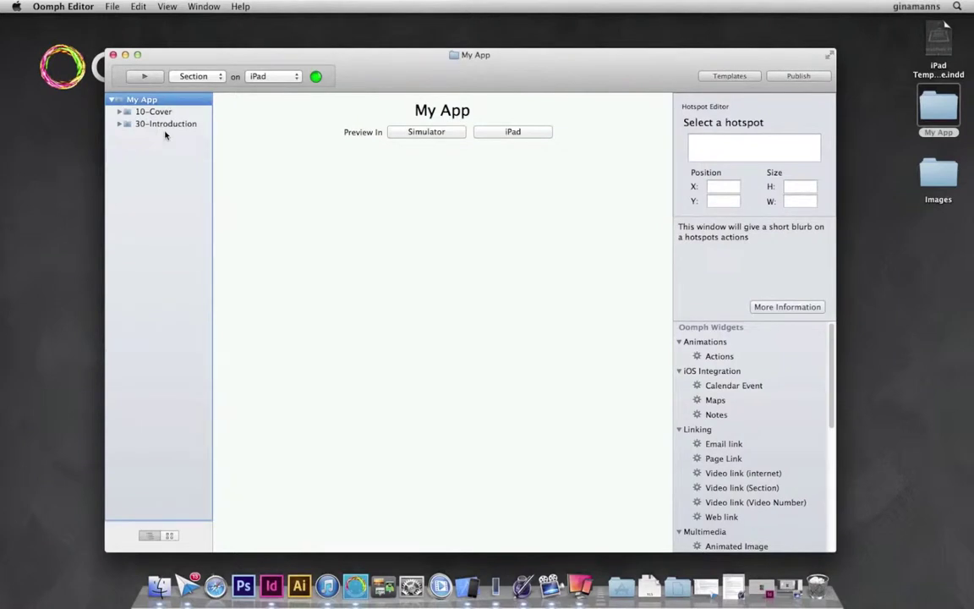
click(429, 132)
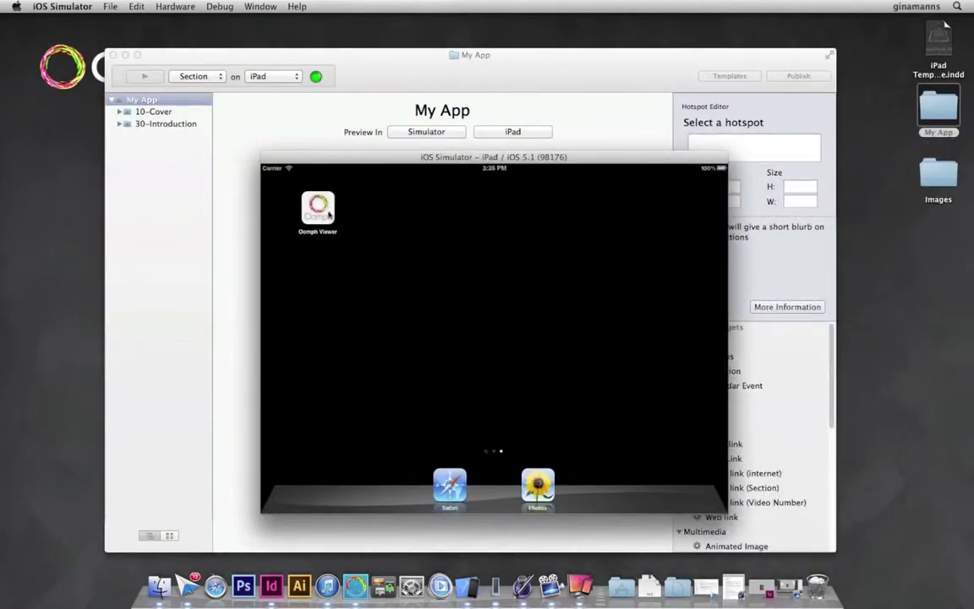
- Launch Oomph Viewer and swipe the gallery past the watercolour image to the thread spools photo
click(328, 212)
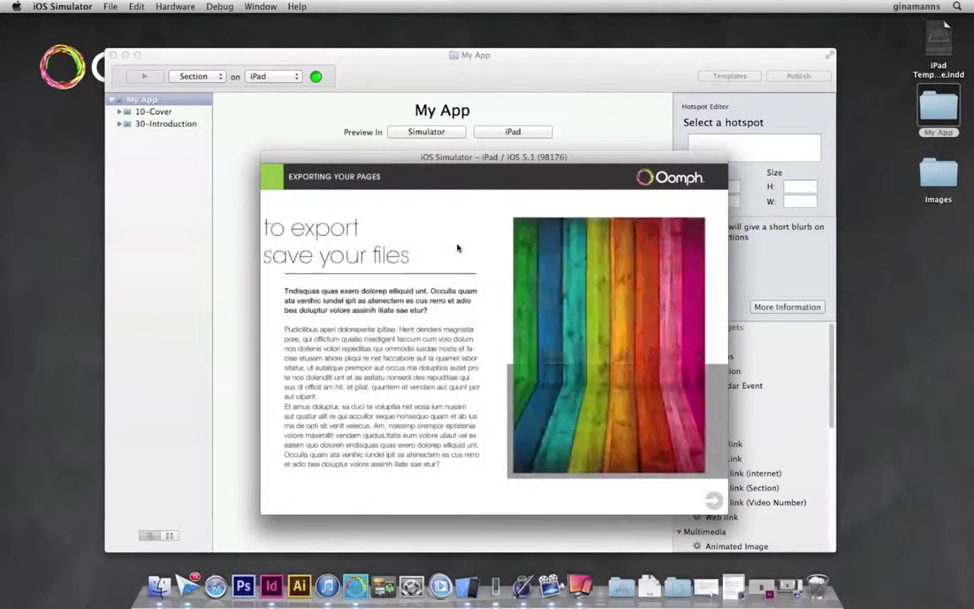
drag(599, 230, 545, 269)
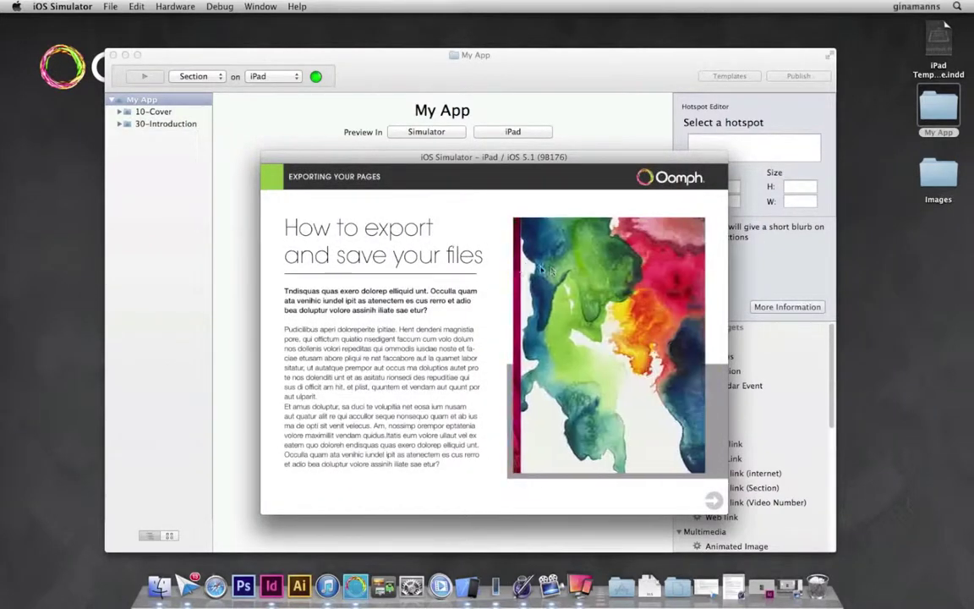
drag(655, 262, 618, 267)
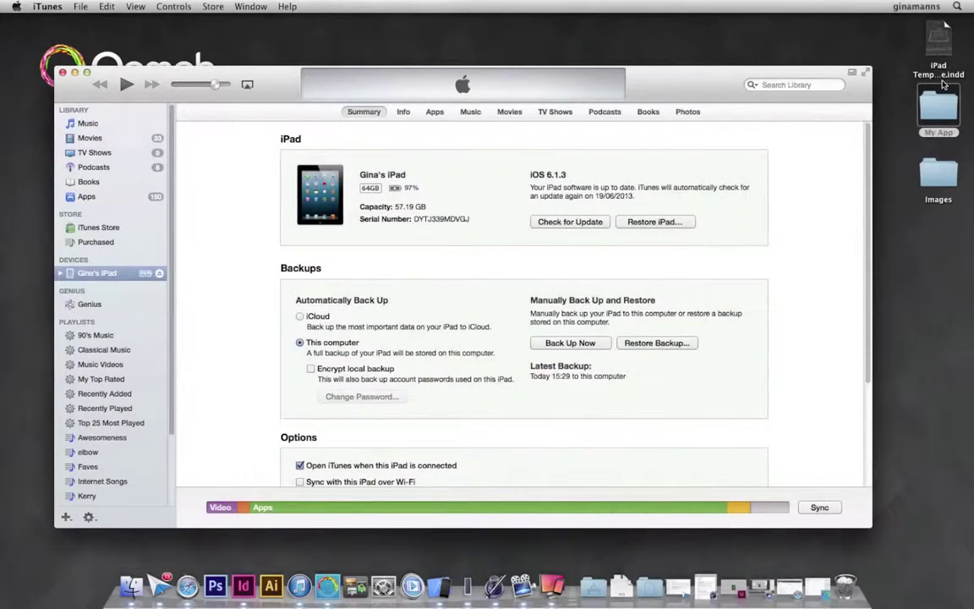
- Compress the My App folder into My App.zip and show the iPad's apps in iTunes
right_click(929, 106)
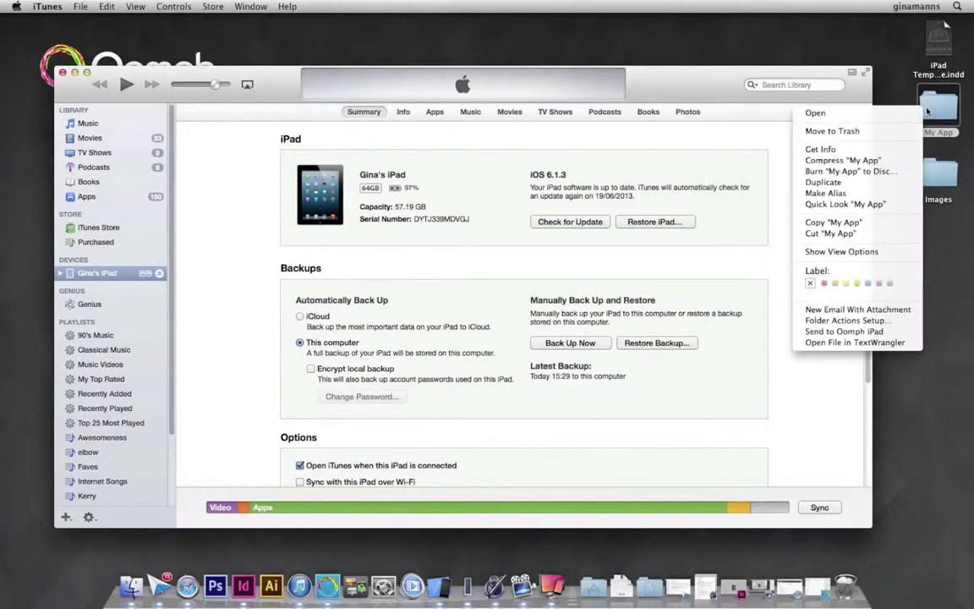
click(880, 159)
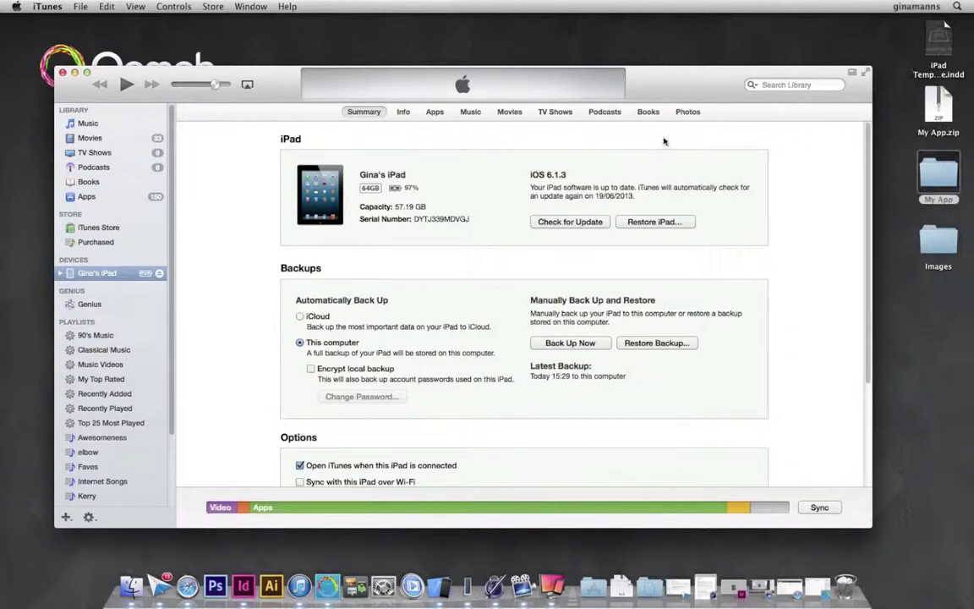
click(433, 113)
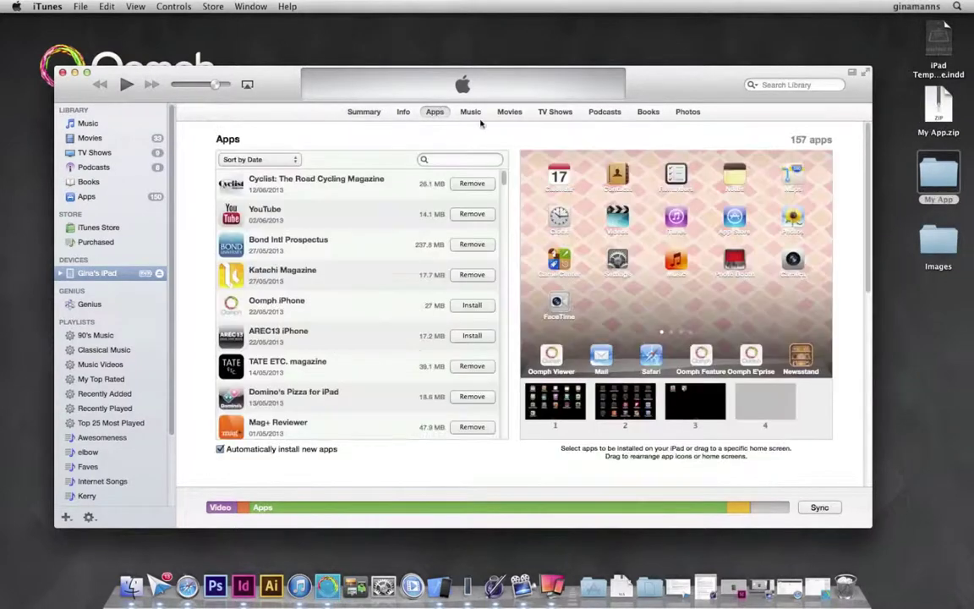
- Add My App.zip (1.2 MB) to Oomph Viewer's File Sharing documents and view the mirrored iPad
drag(869, 159, 872, 327)
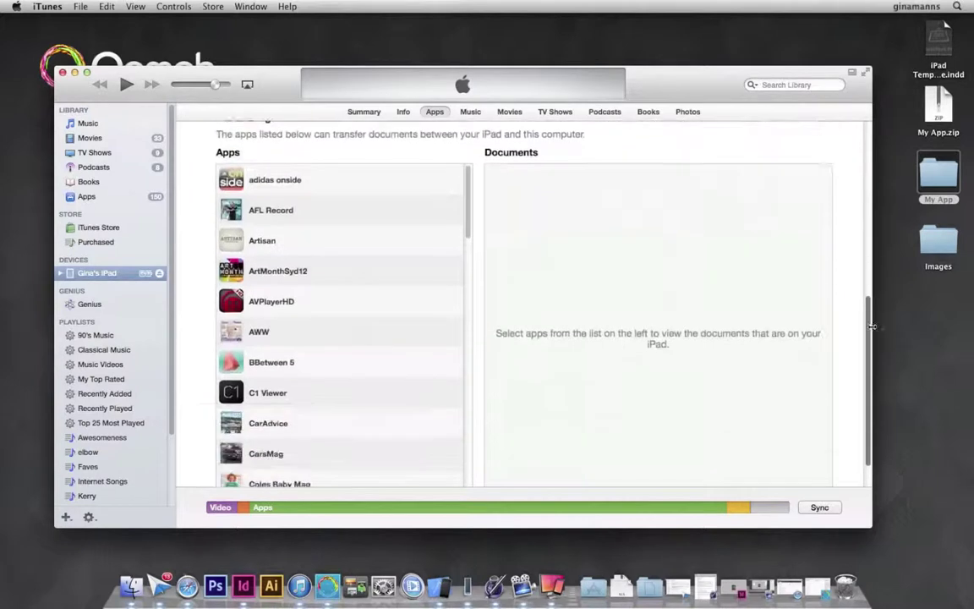
drag(470, 219, 452, 406)
scroll(452, 406, down, 2)
click(404, 379)
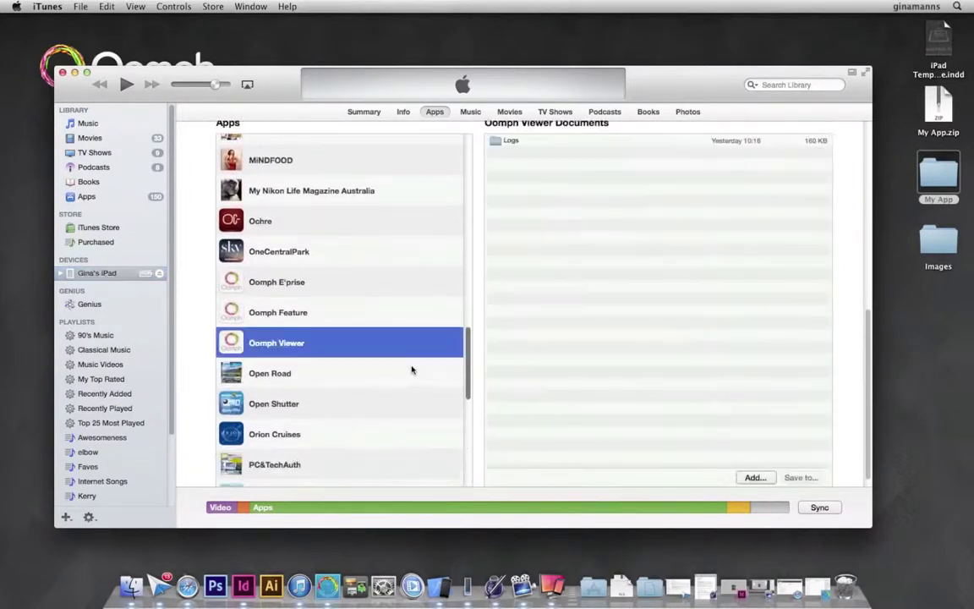
drag(939, 108, 588, 270)
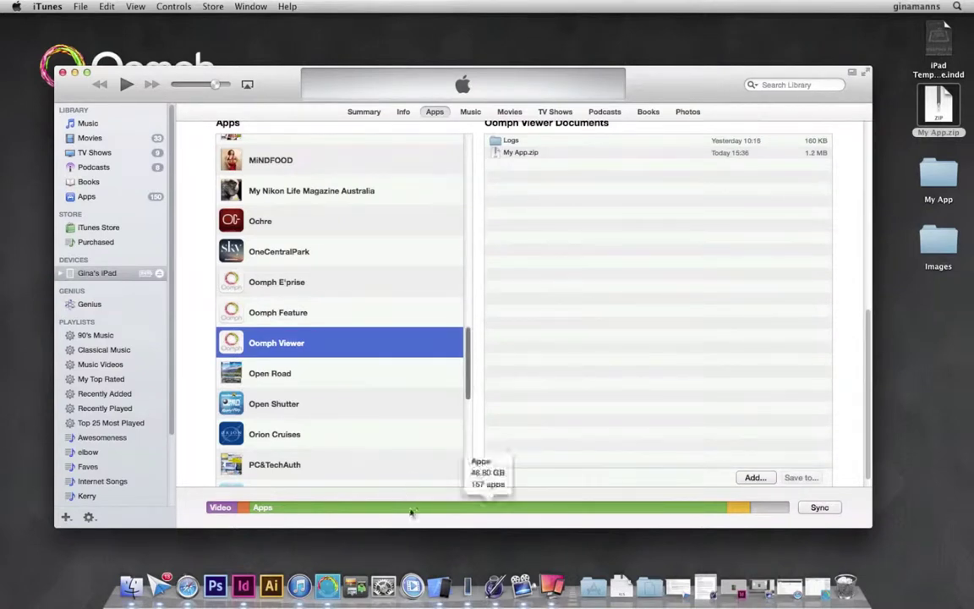
click(552, 576)
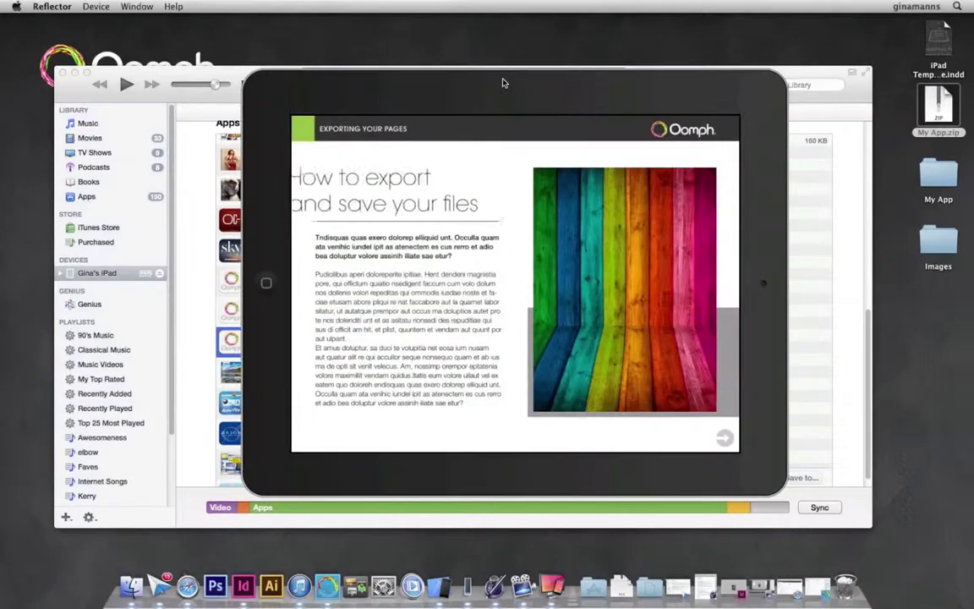